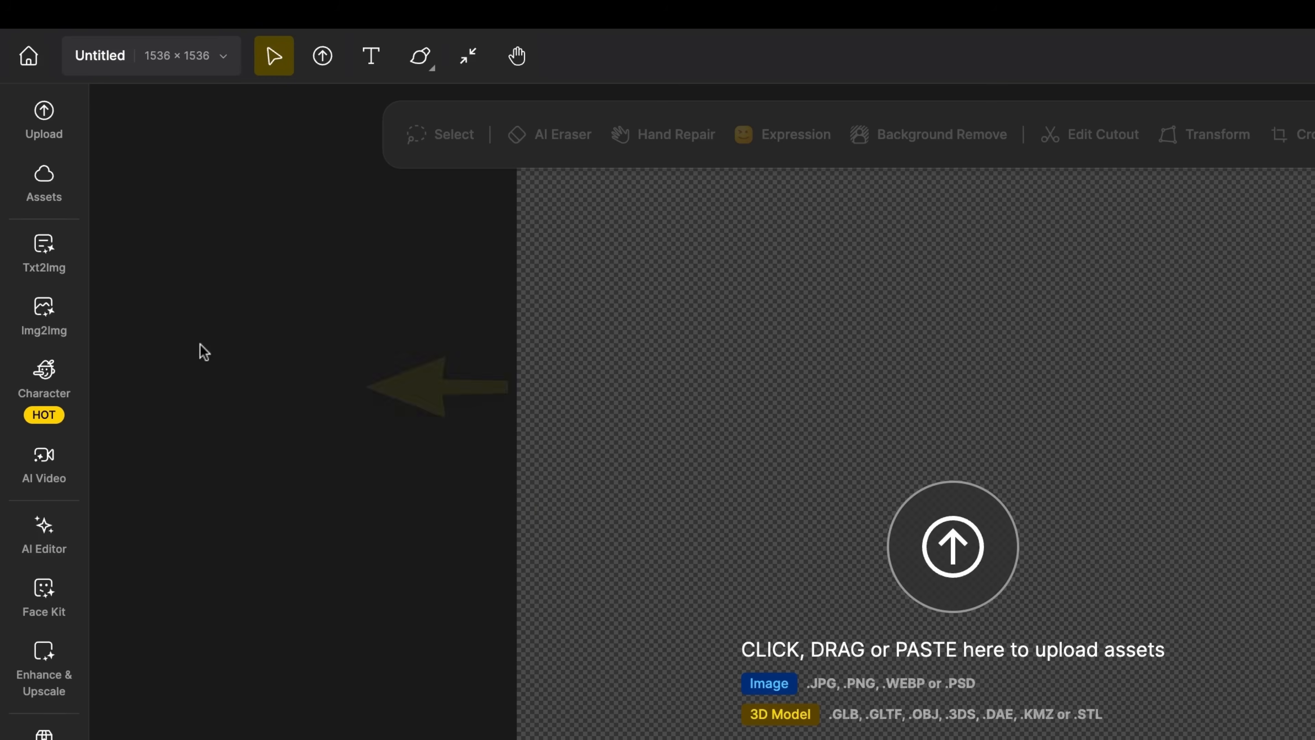
# Create a new blank project and leave its name and canvas size settings unchanged.
pyautogui.click(49, 388)
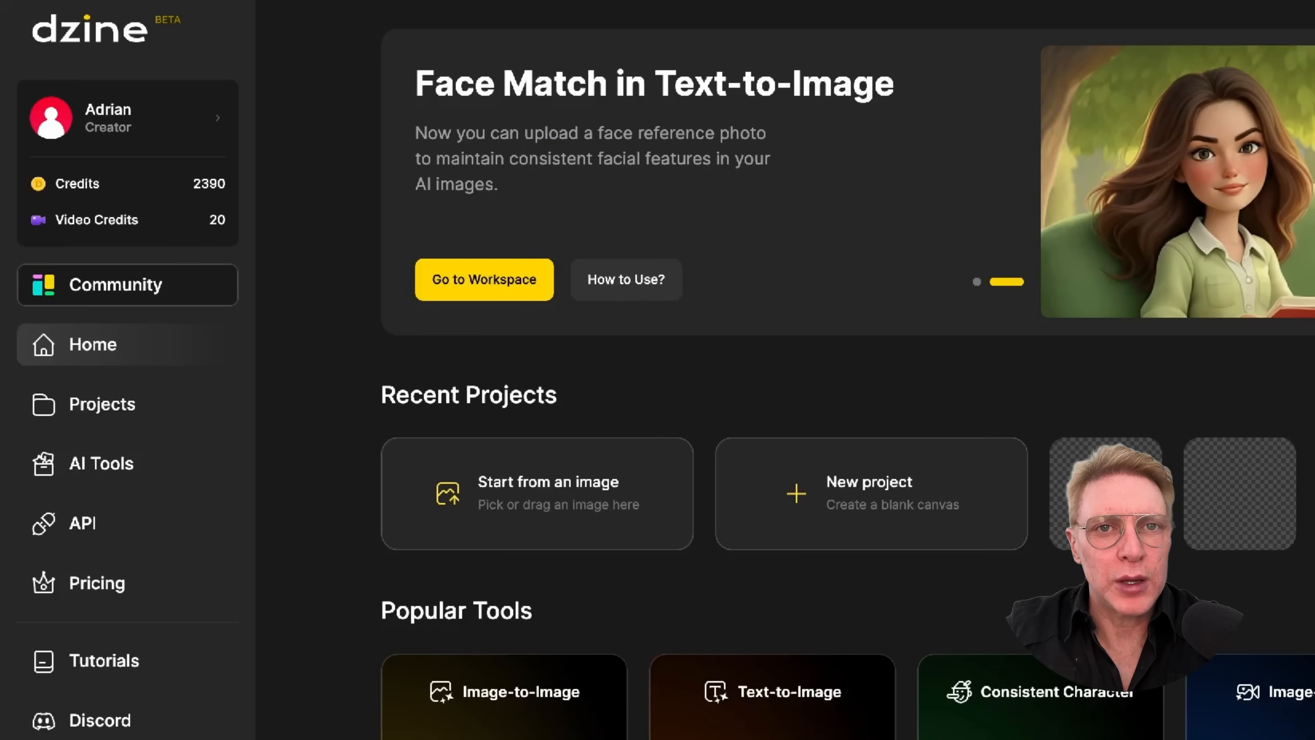
pyautogui.click(899, 516)
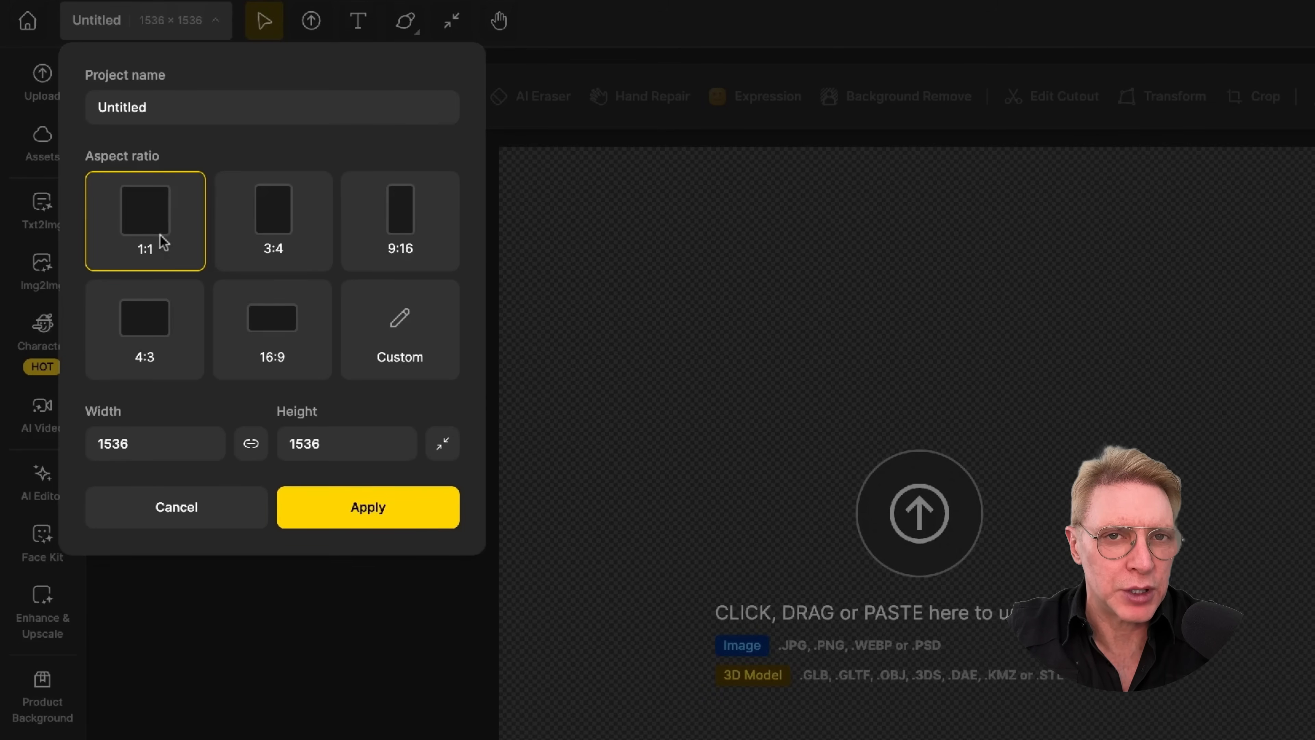
pyautogui.click(180, 506)
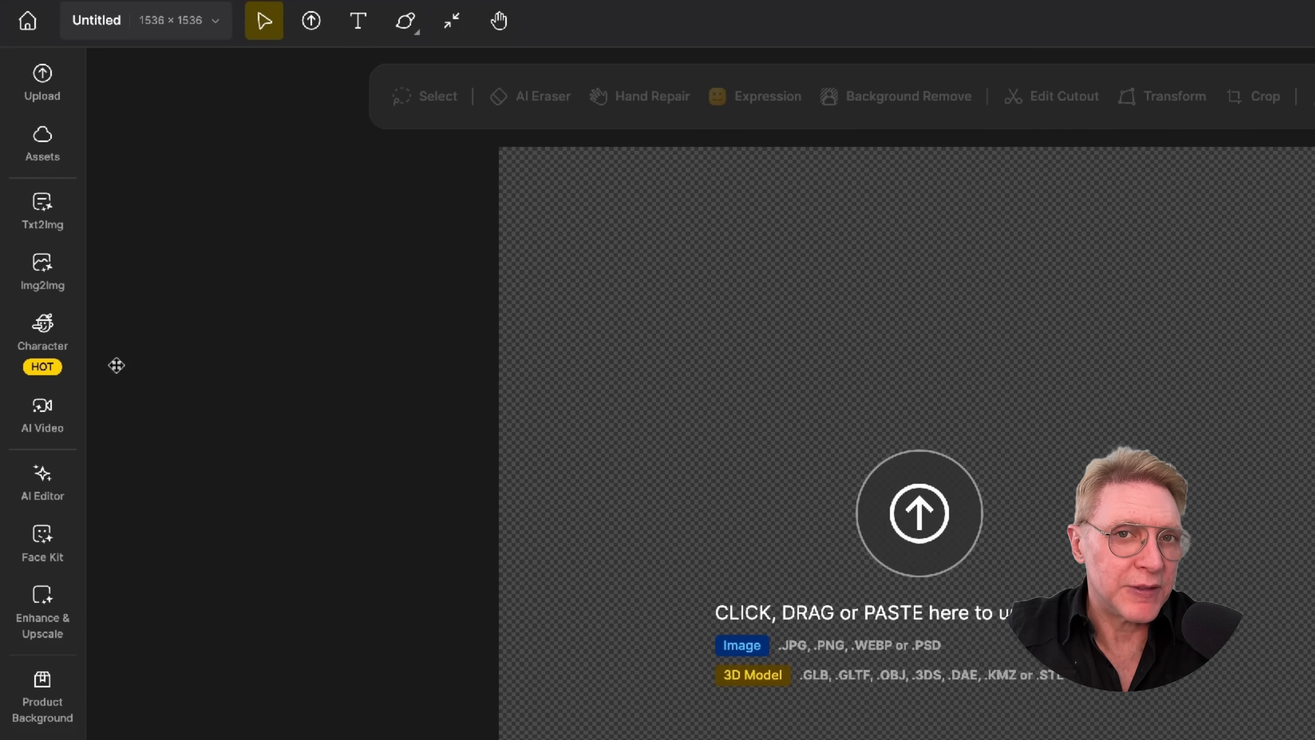
# Open the Character tools and look at the starting options for building a character, leaving without choosing one.
pyautogui.click(49, 351)
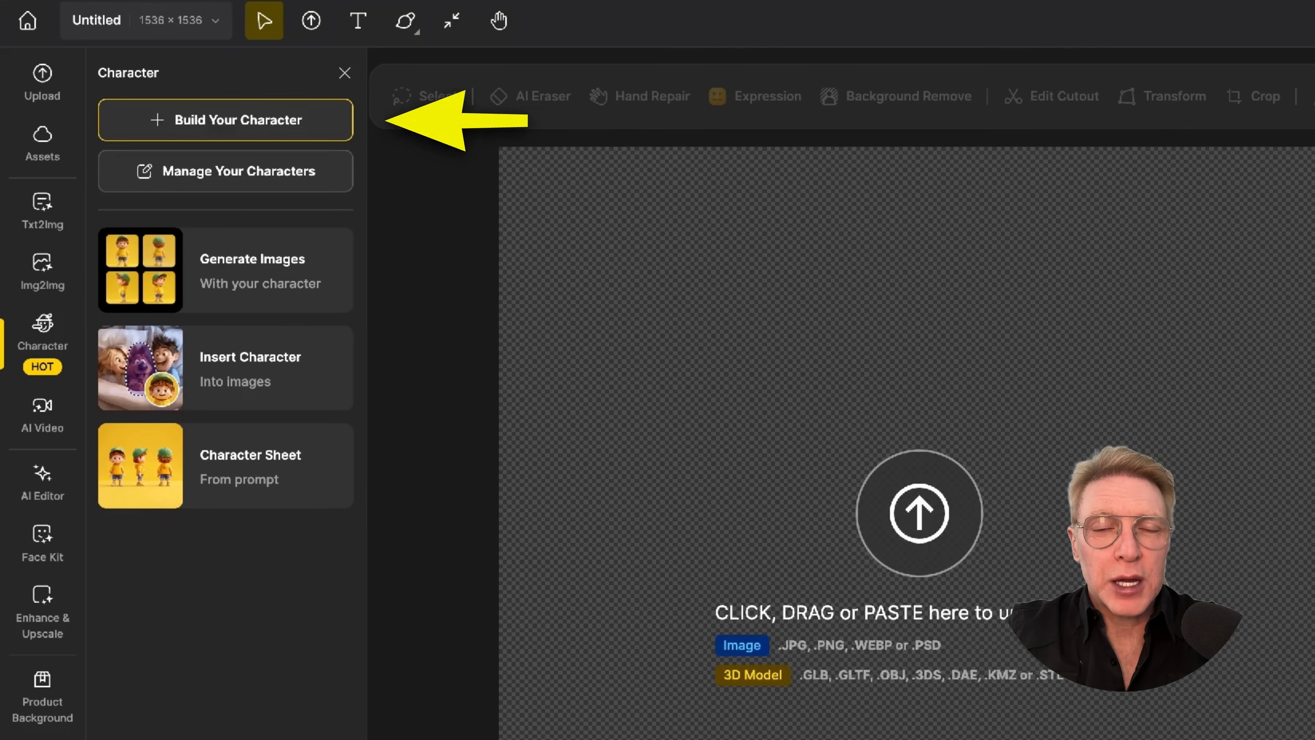
pyautogui.click(329, 129)
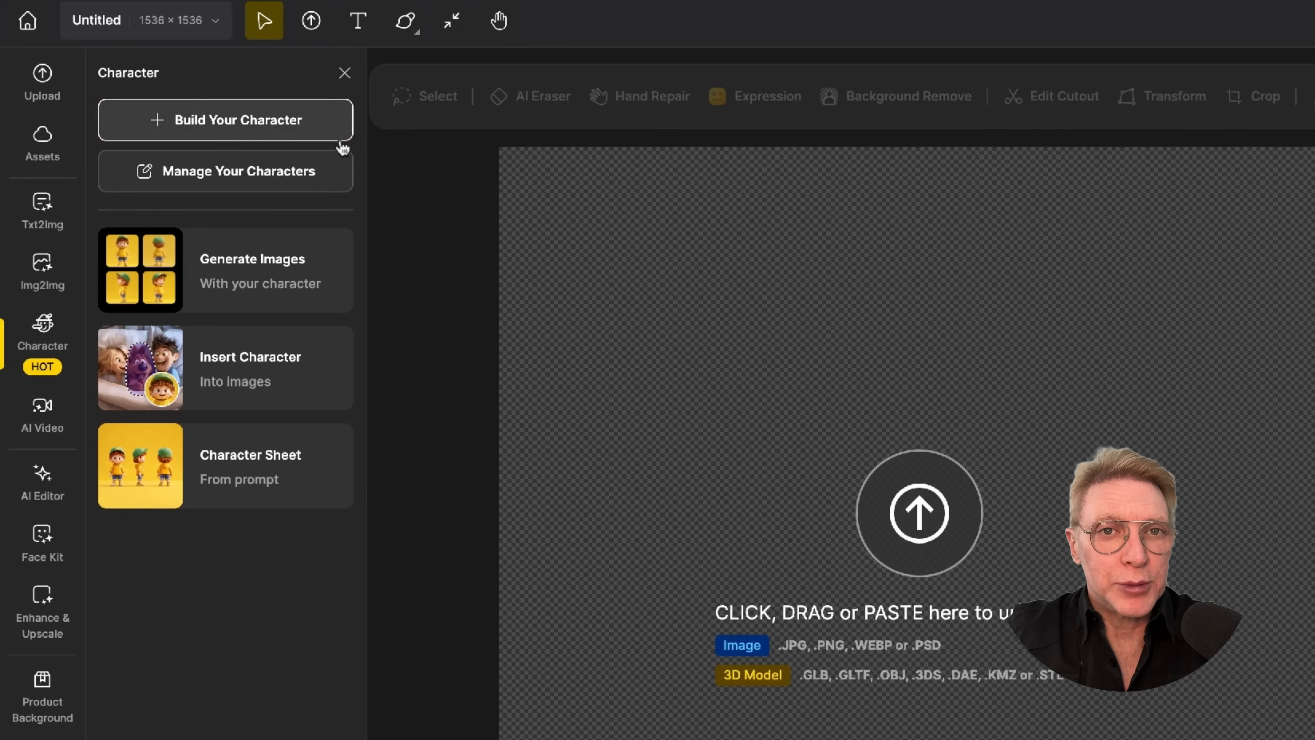
pyautogui.click(324, 126)
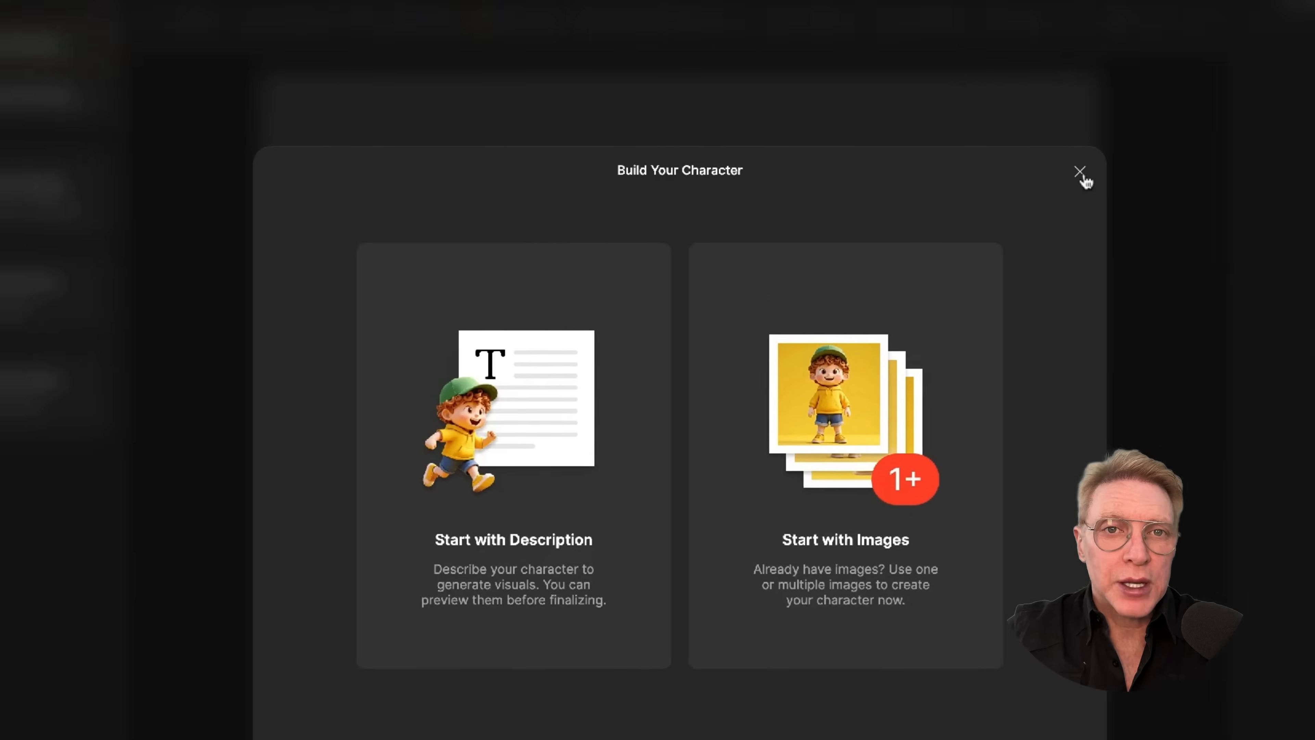
pyautogui.click(953, 134)
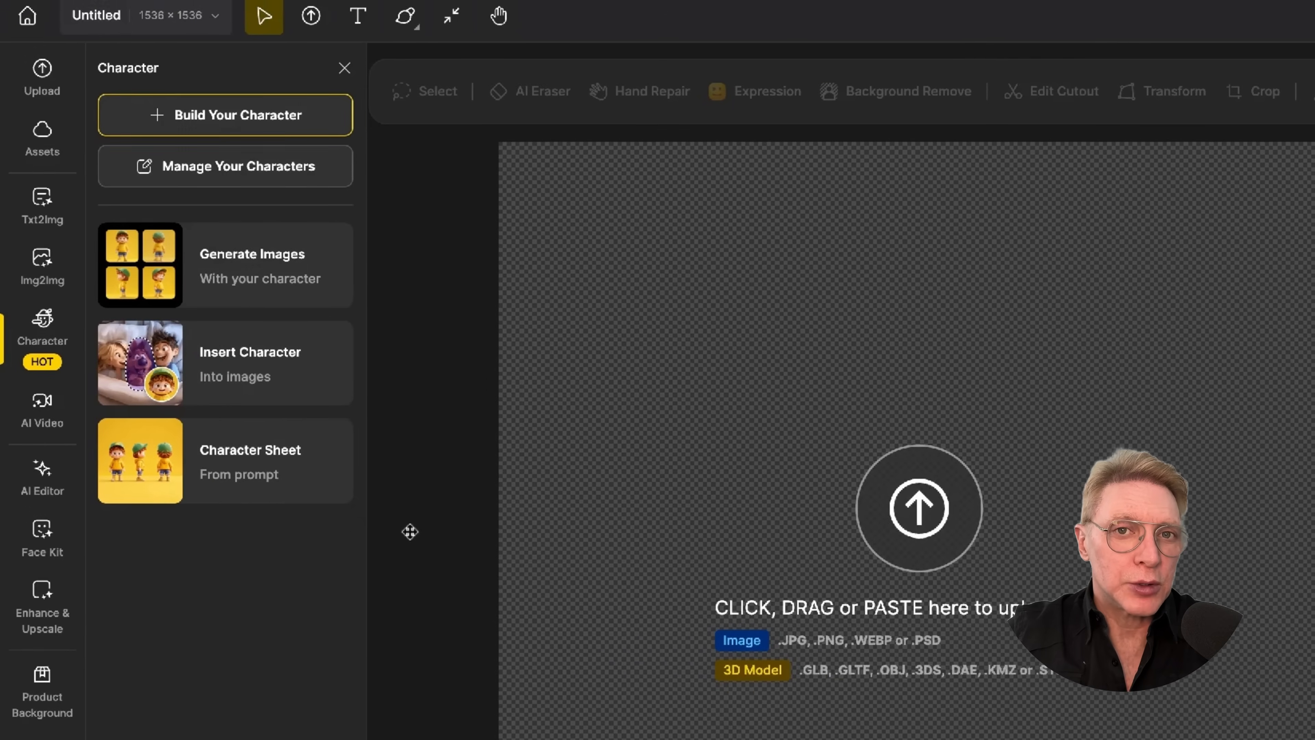
# Open the character sheet generator, browse the available styles and set the style to Dzine General.
pyautogui.click(312, 480)
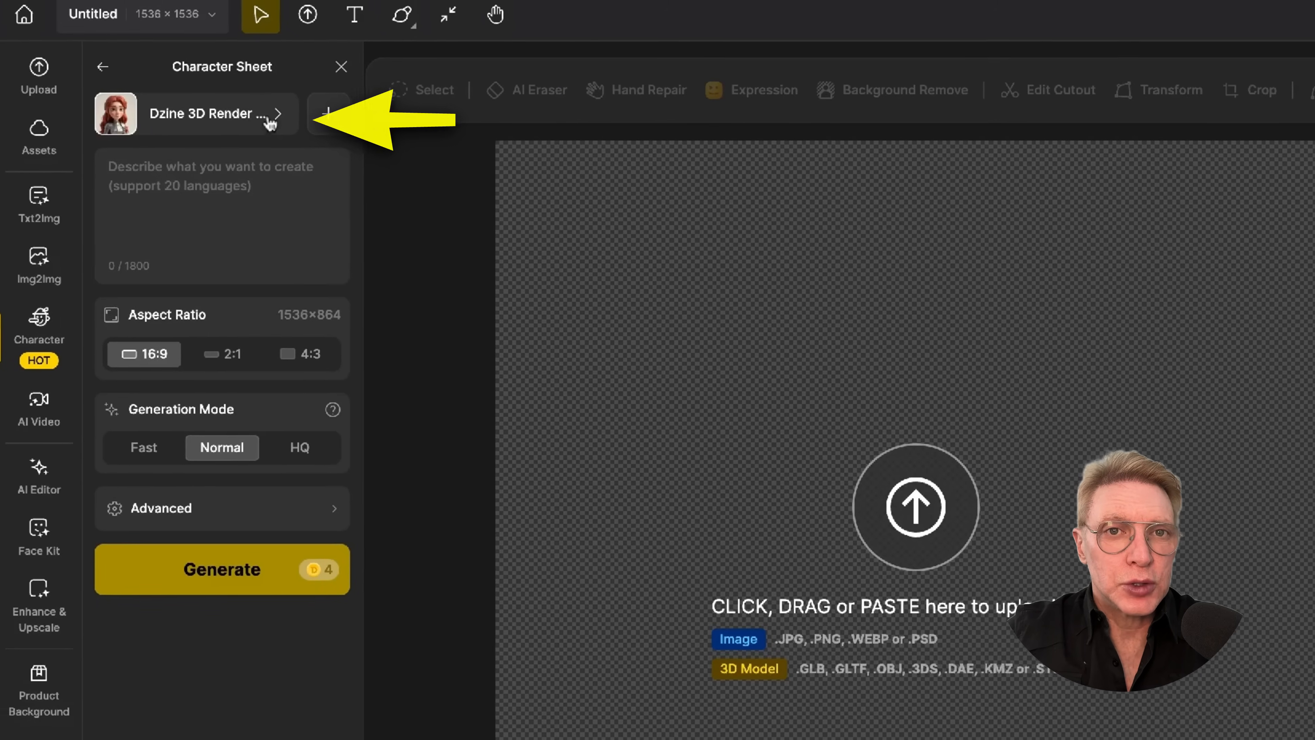
pyautogui.click(272, 117)
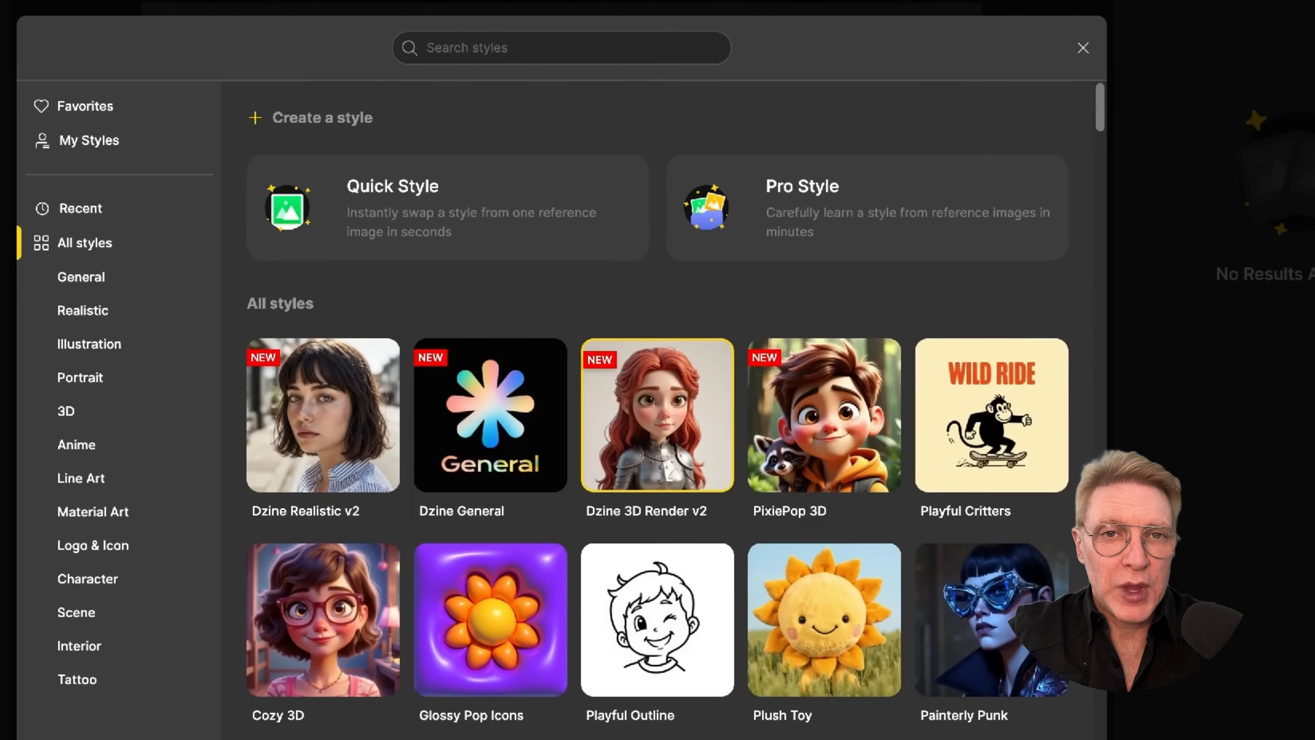
pyautogui.moveTo(365, 552)
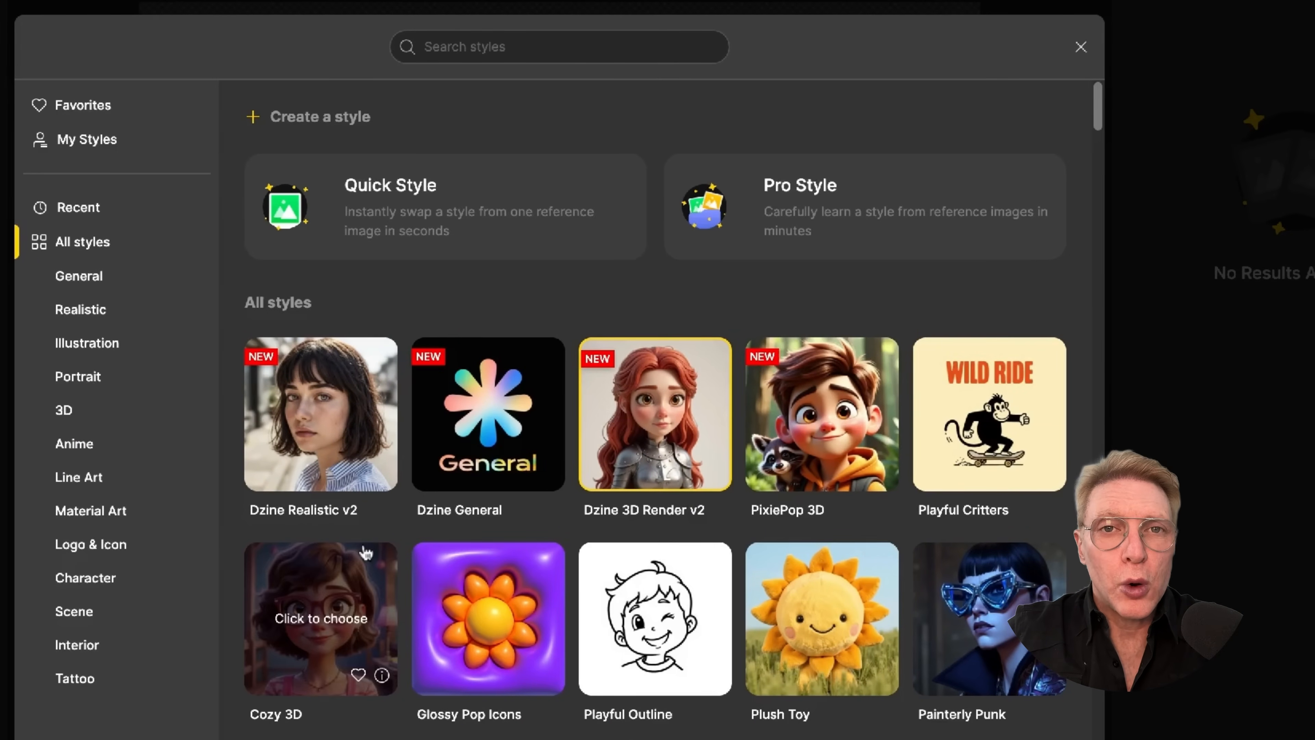
pyautogui.scroll(-15, 366, 552)
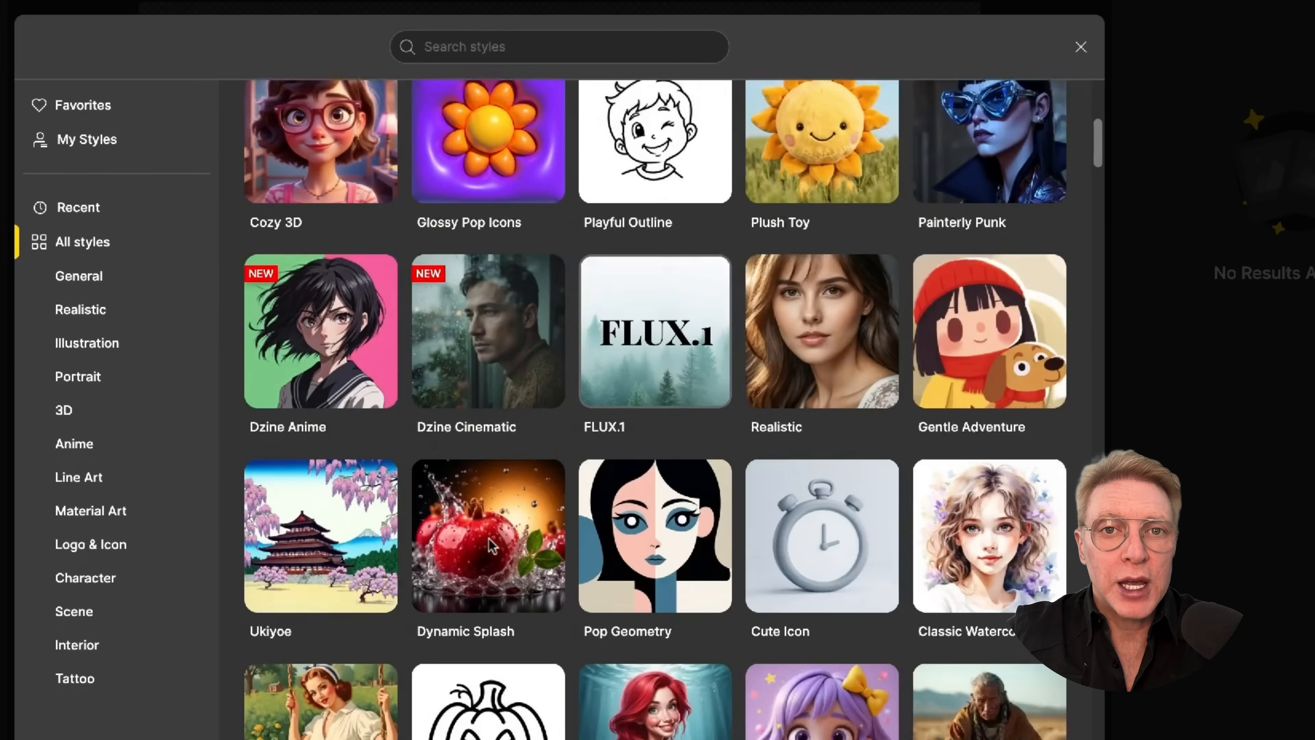
pyautogui.scroll(-20, 491, 545)
pyautogui.scroll(18, 492, 545)
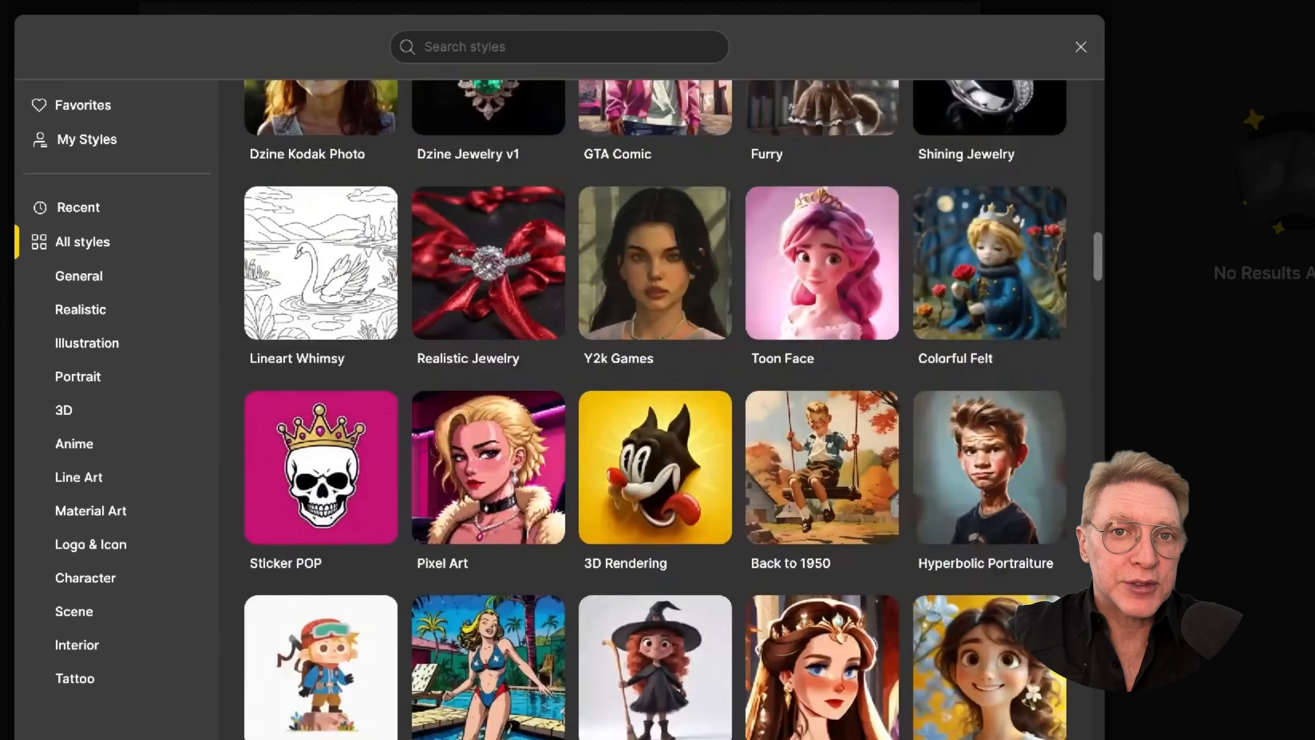
pyautogui.scroll(15, 654, 466)
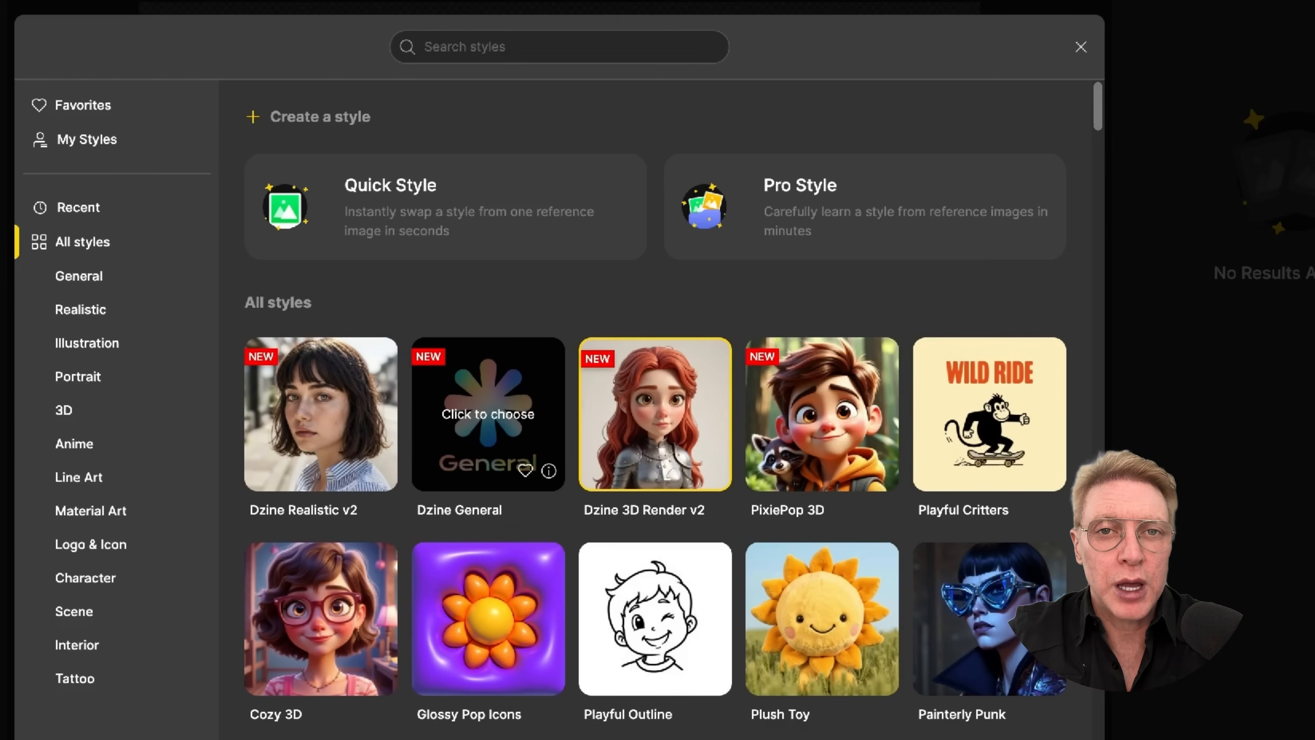
pyautogui.click(489, 431)
# Examine the character sheet's prompt, aspect ratio, generation mode and advanced seed options, and return to the character tools.
pyautogui.click(272, 226)
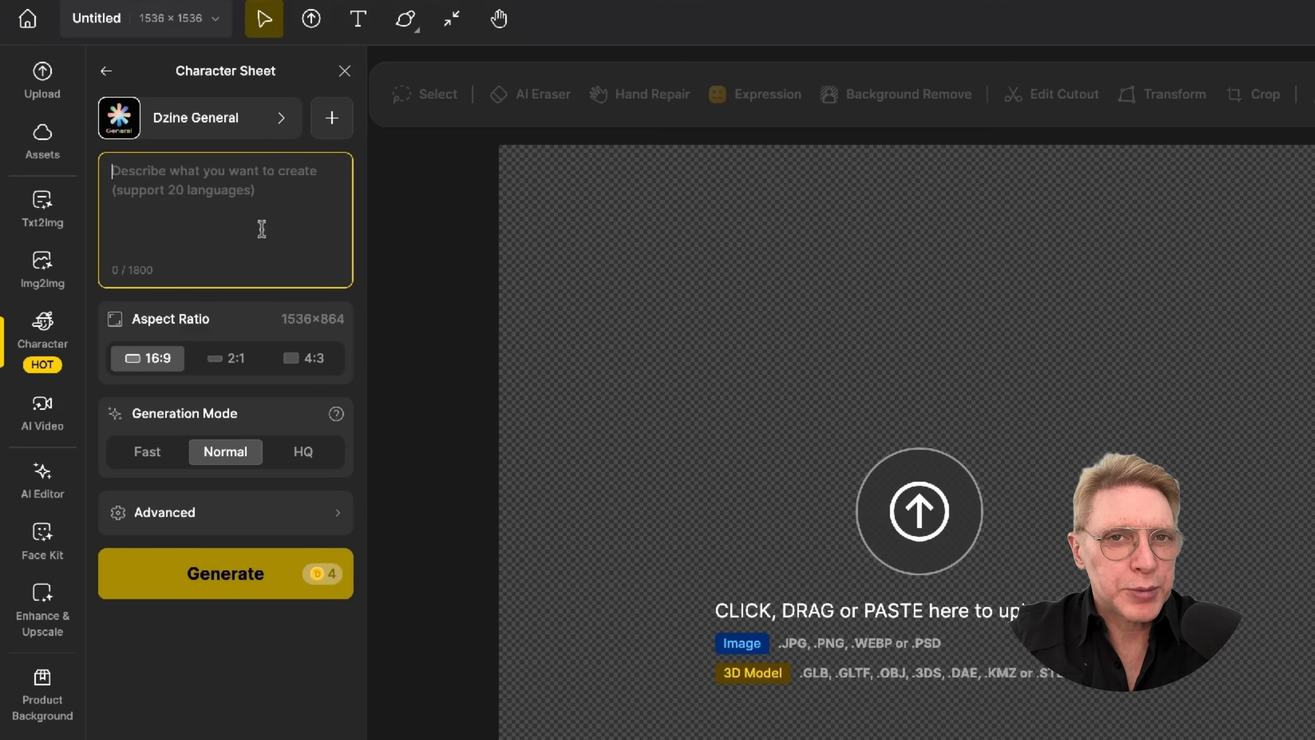
pyautogui.click(235, 324)
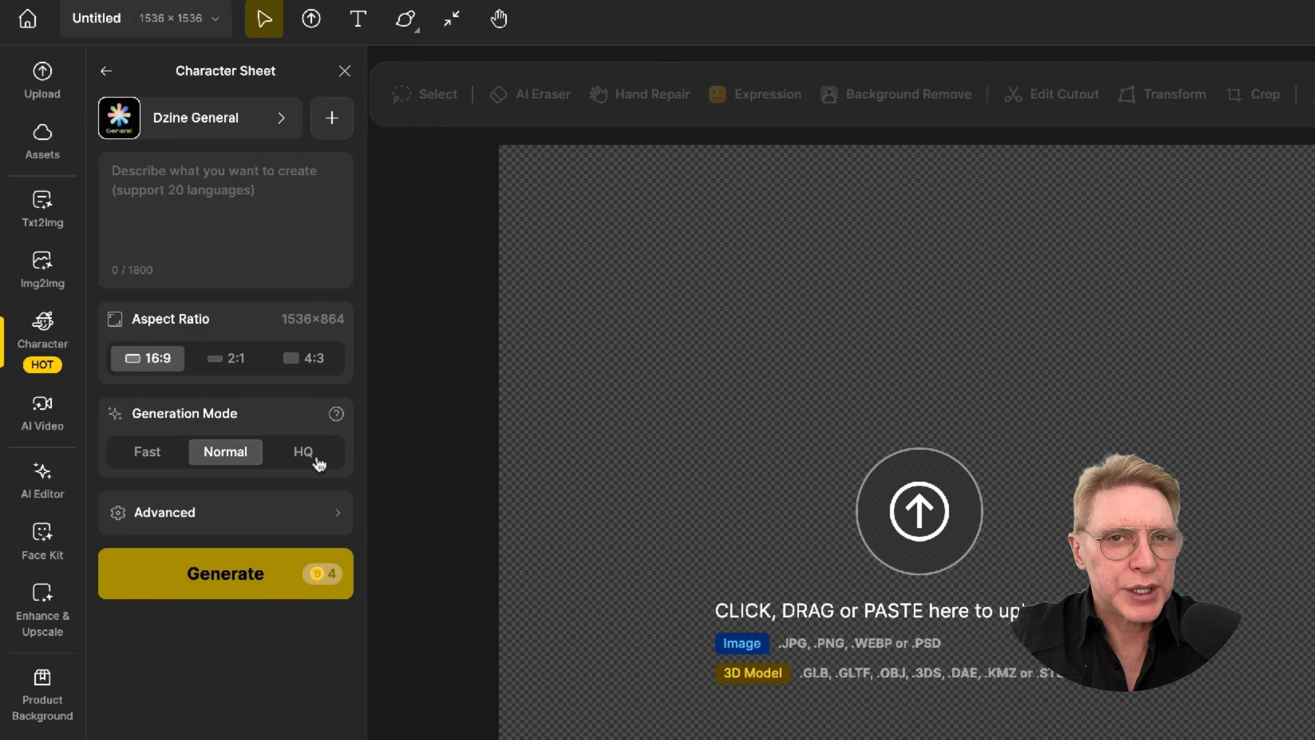
pyautogui.click(241, 522)
pyautogui.click(274, 524)
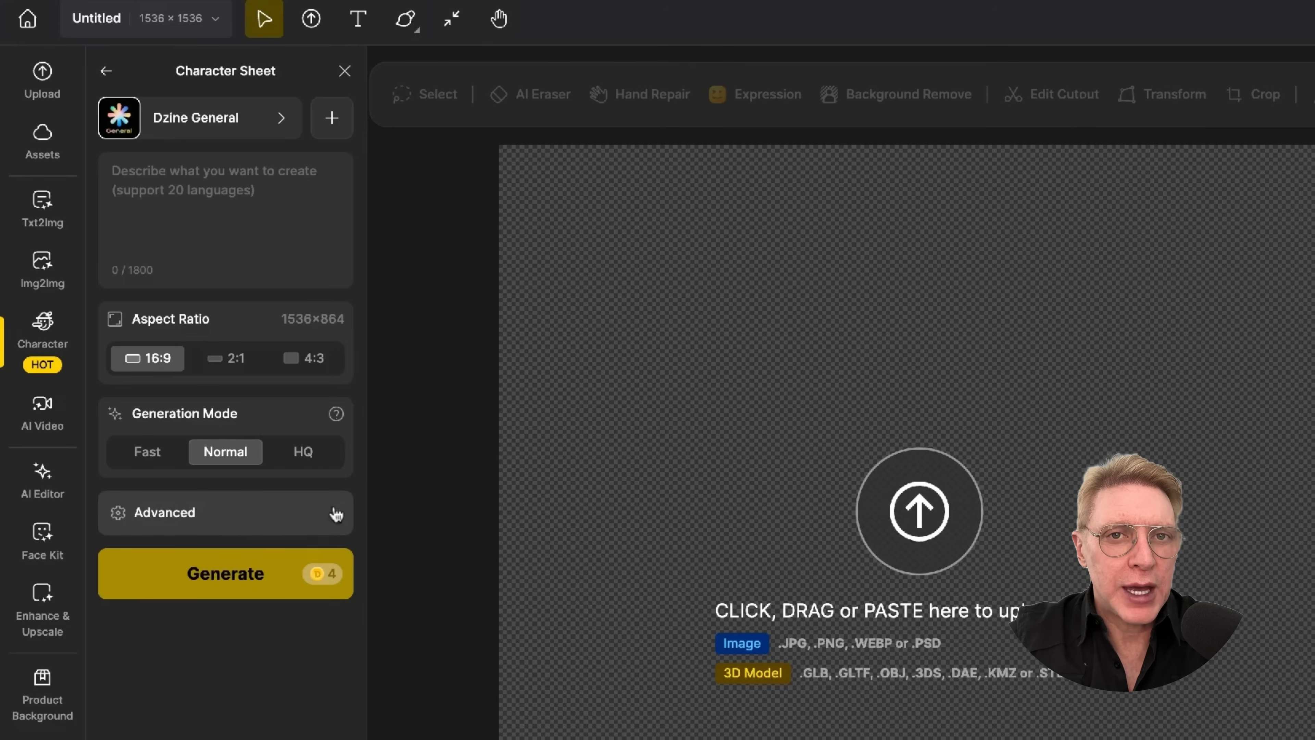
pyautogui.click(219, 522)
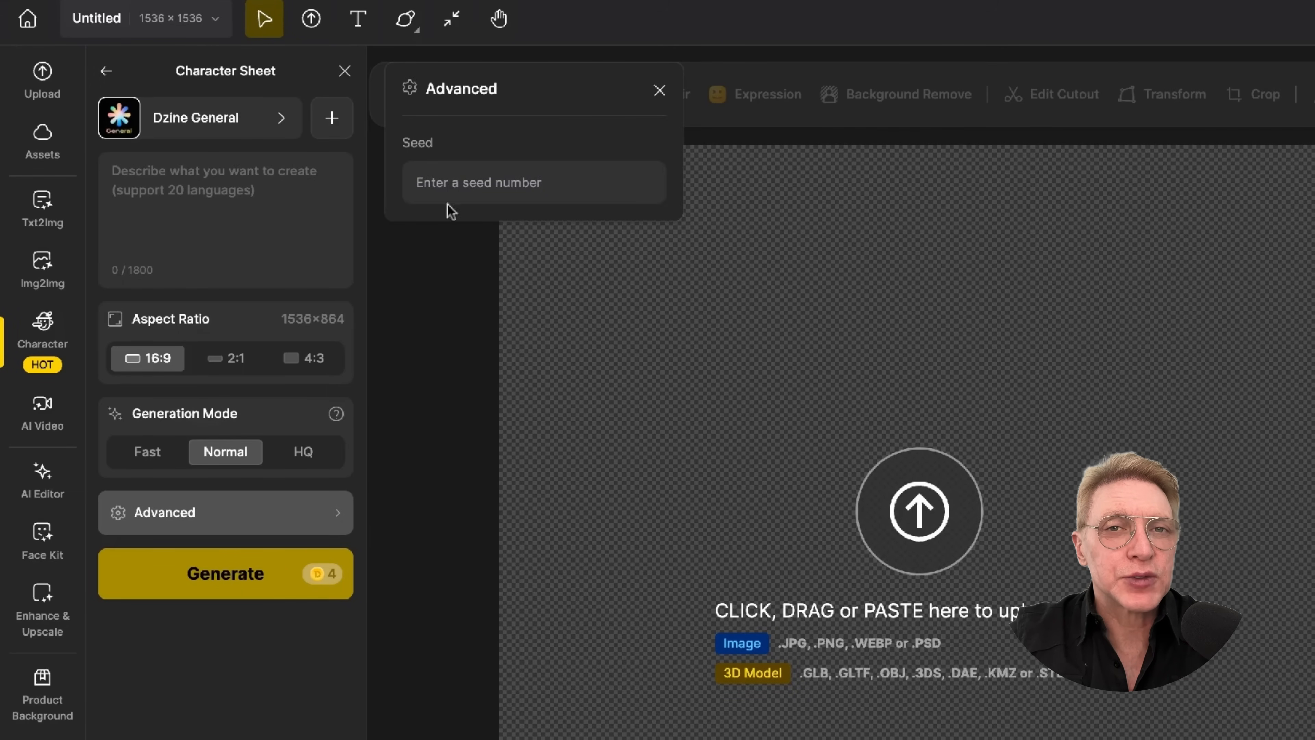
pyautogui.click(455, 182)
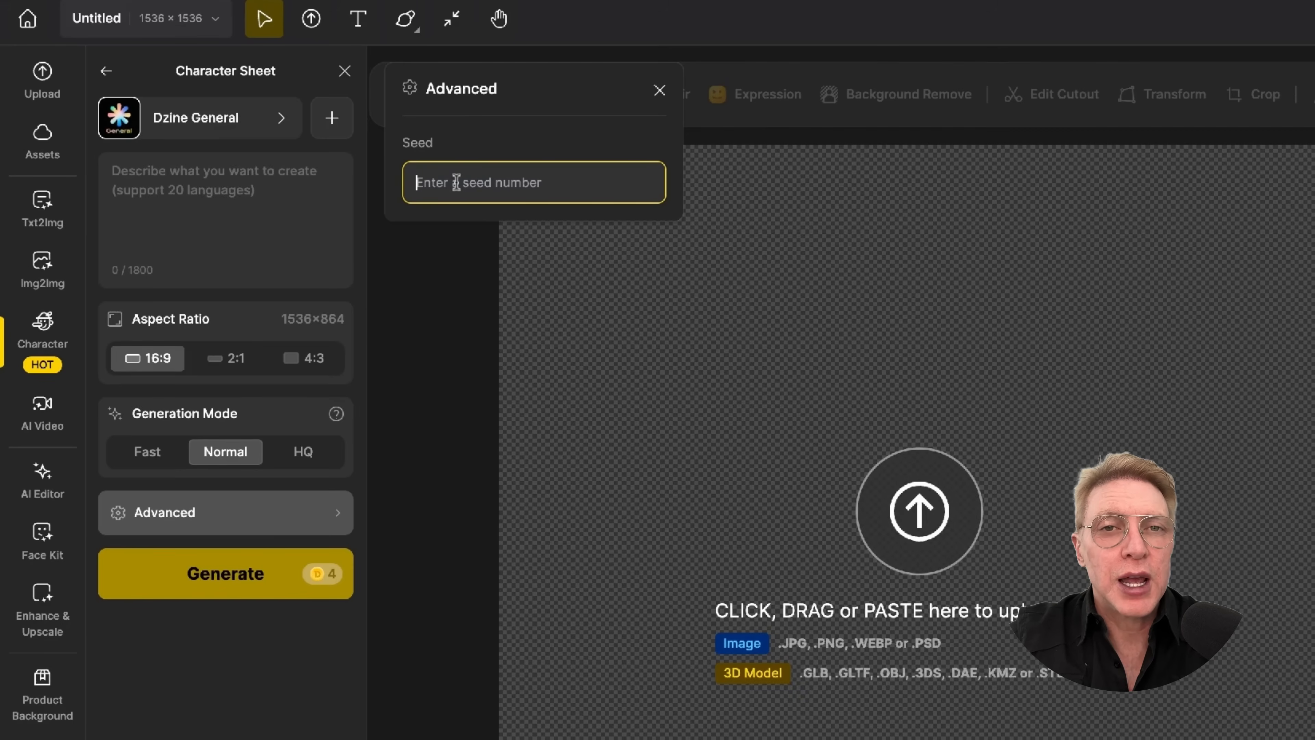
pyautogui.click(659, 90)
pyautogui.click(107, 72)
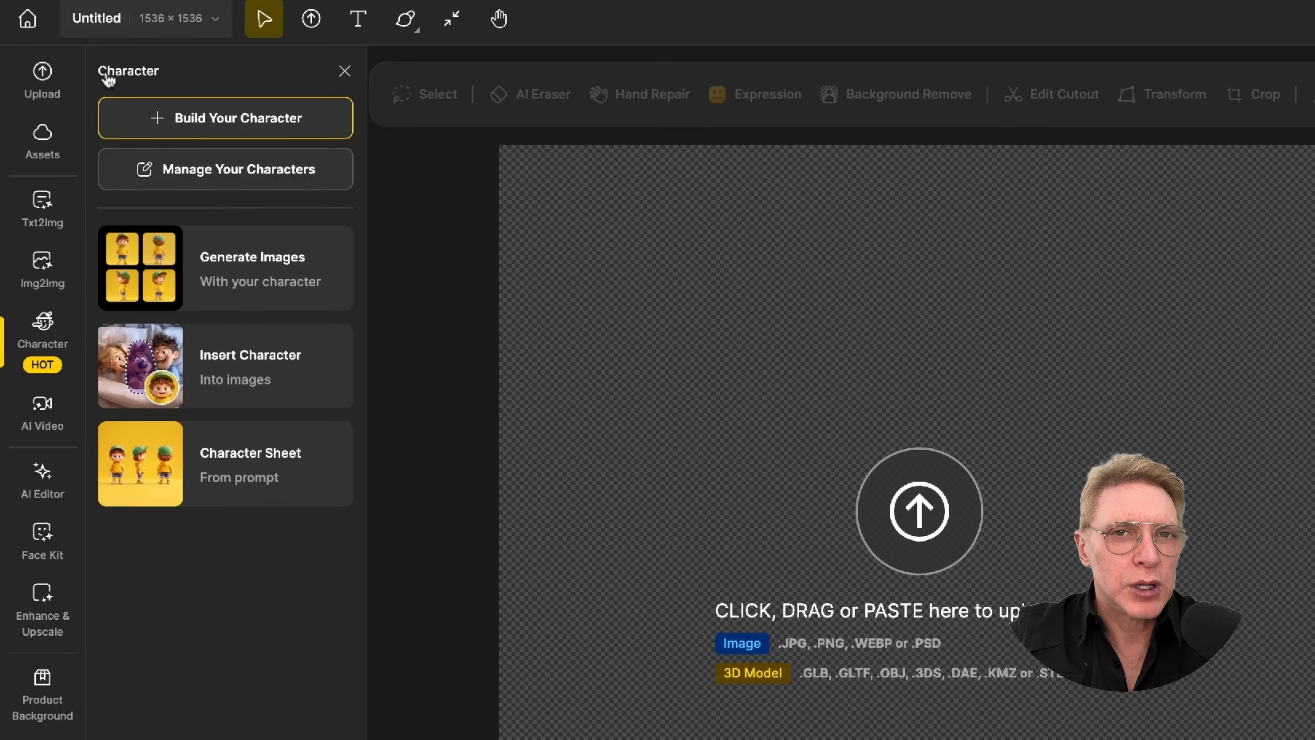
# View the character library and the scene, character and camera options for generating images with a consistent character.
pyautogui.click(328, 174)
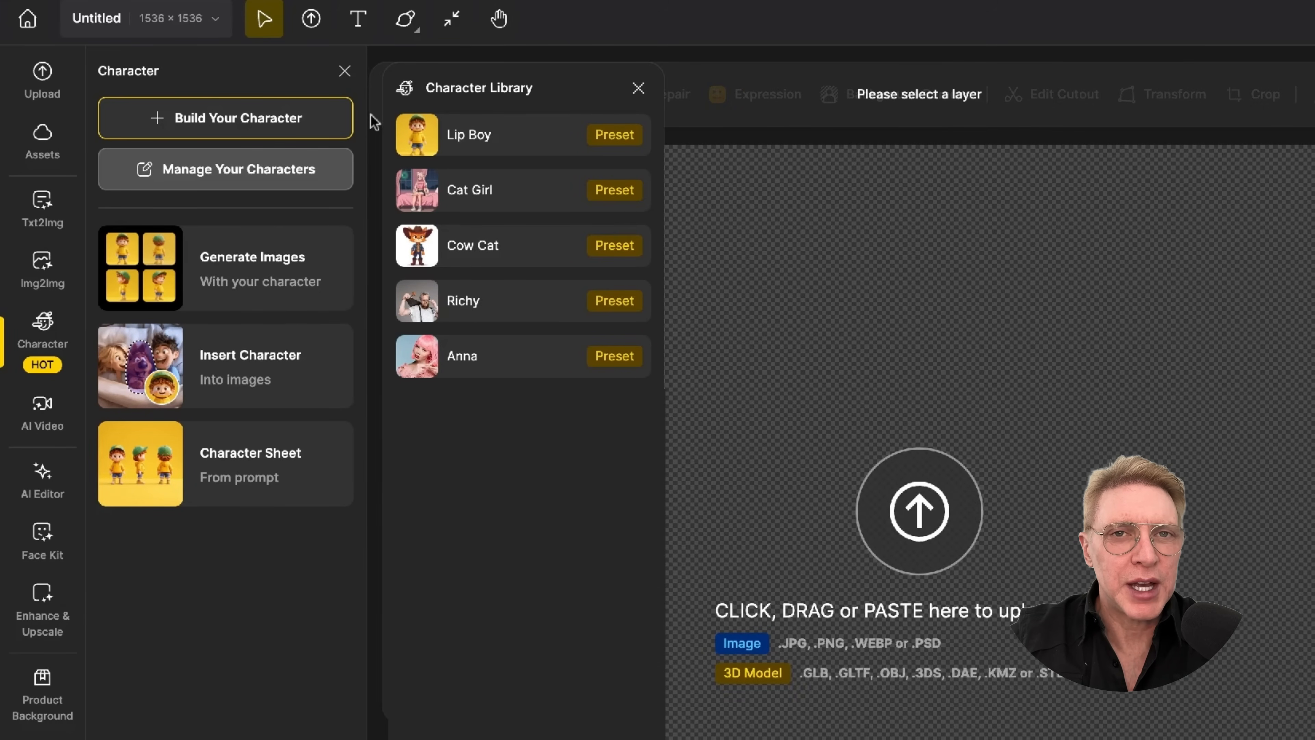
pyautogui.moveTo(471, 154)
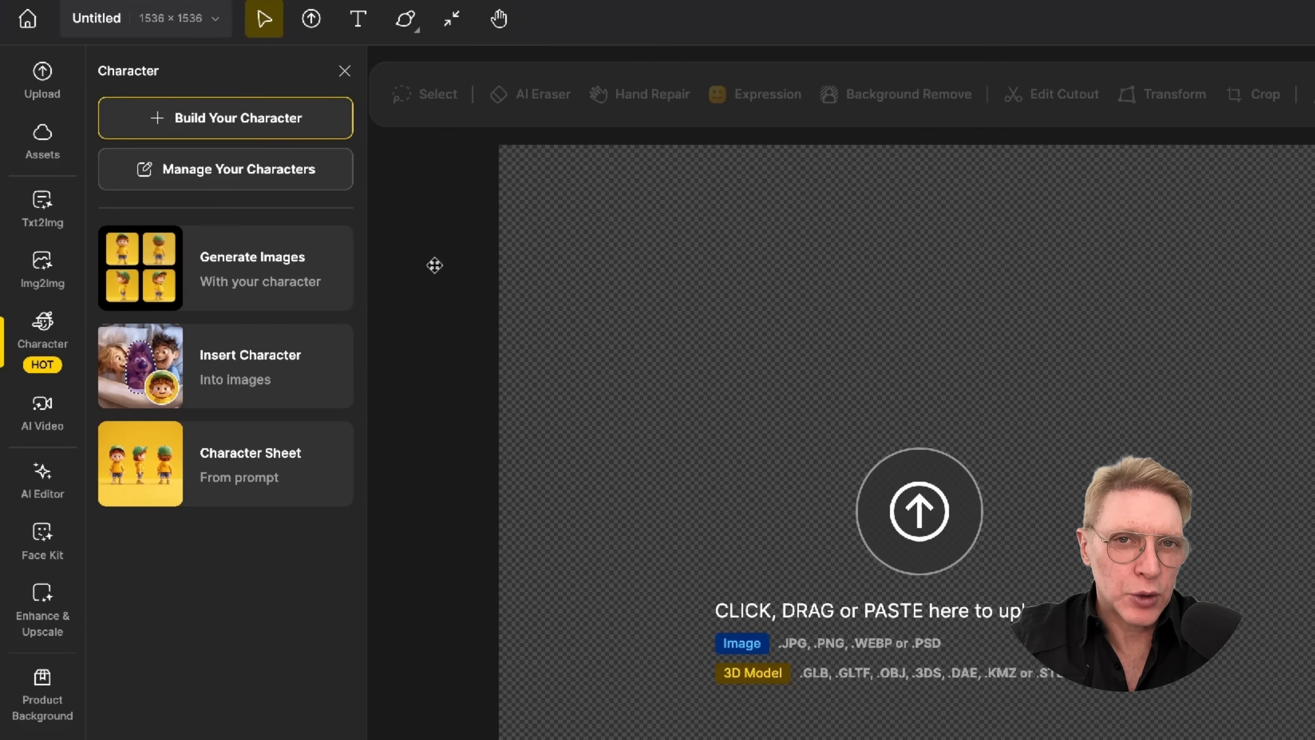
pyautogui.click(280, 276)
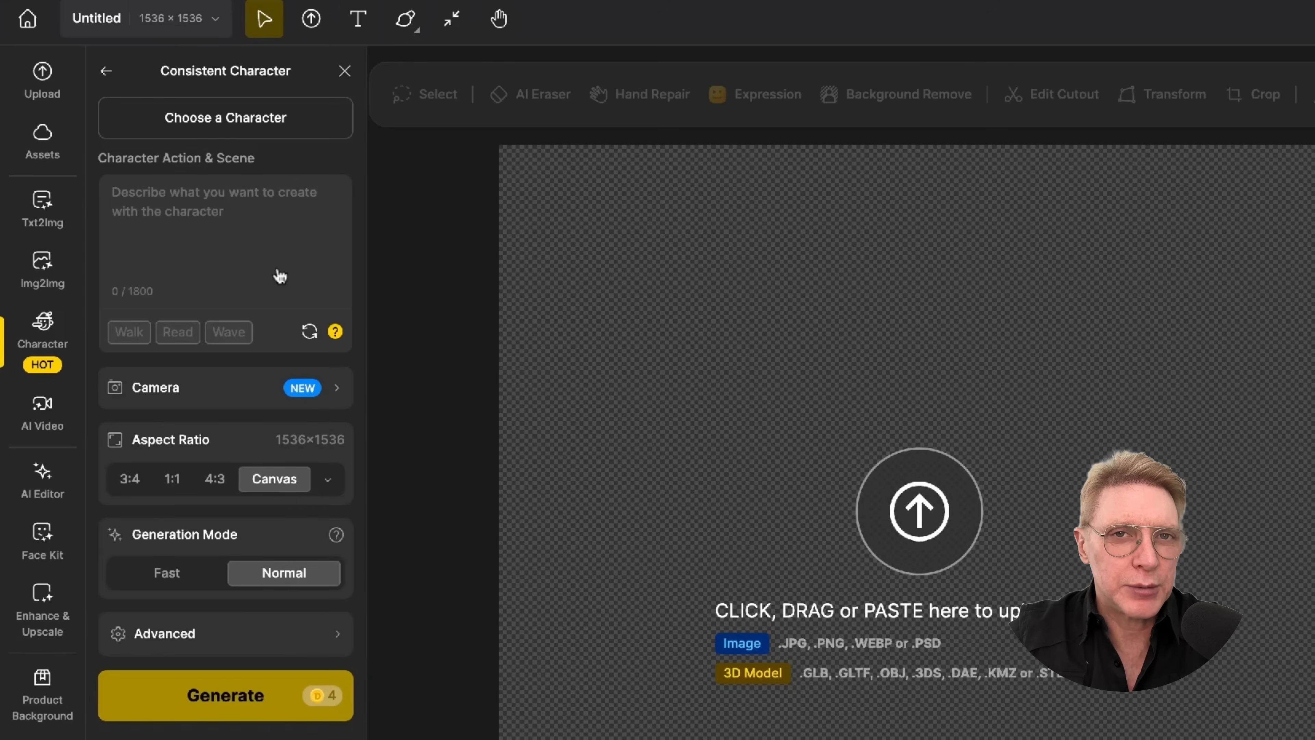
pyautogui.click(267, 118)
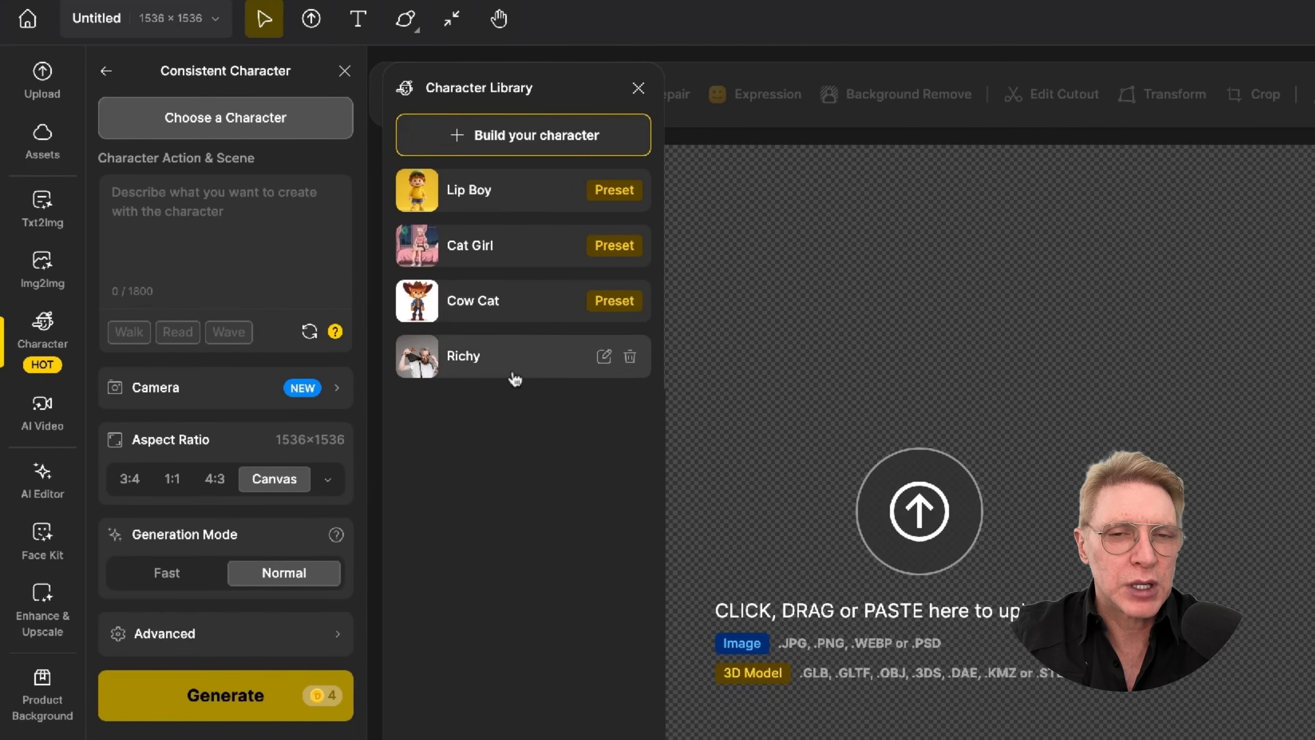
pyautogui.click(235, 255)
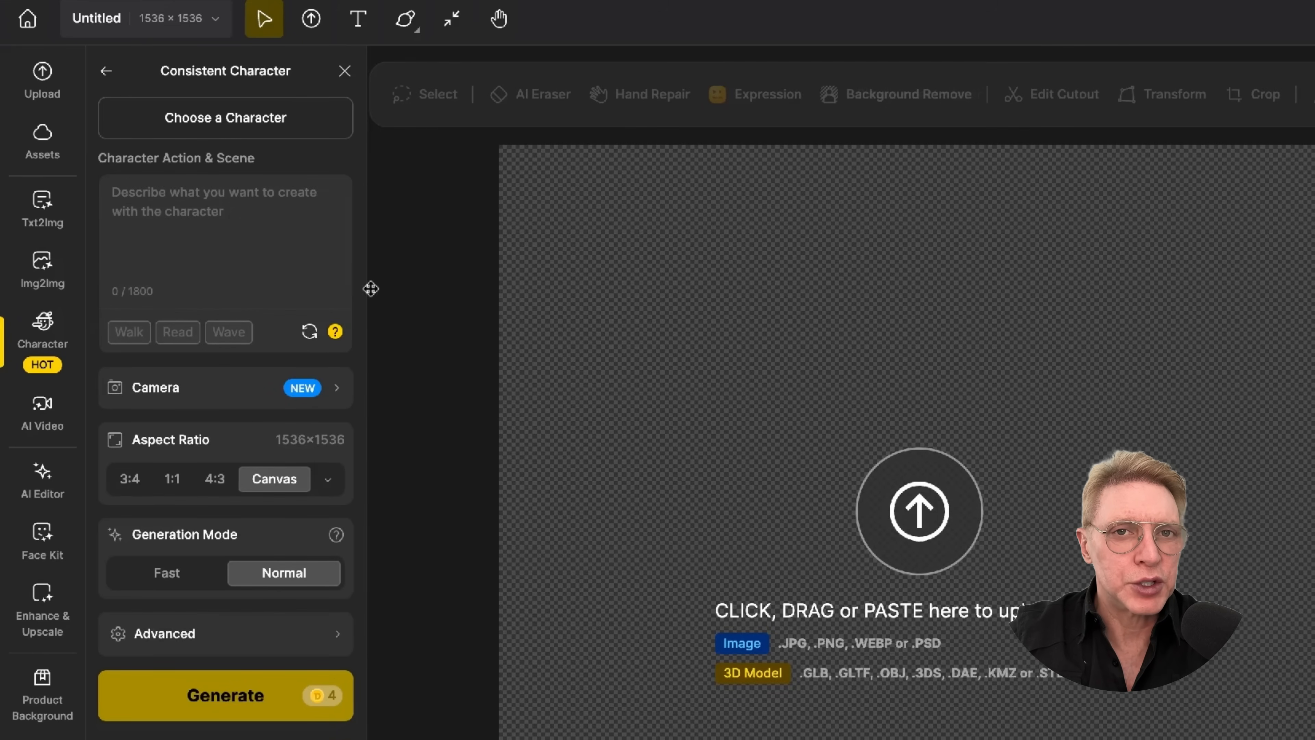
pyautogui.click(222, 398)
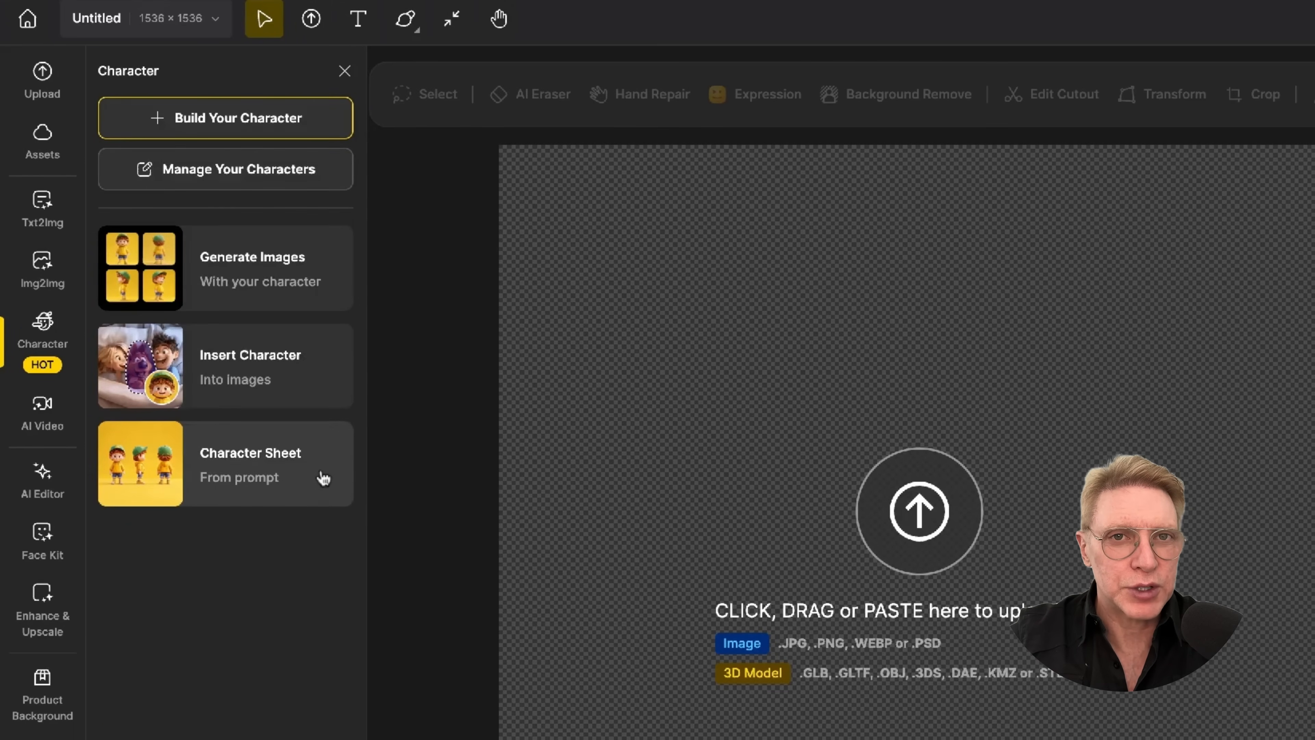
# Open the character sheet generator and paste the prompt for a muscular anthropomorphic rock star dog on a green screen backdrop.
pyautogui.click(324, 478)
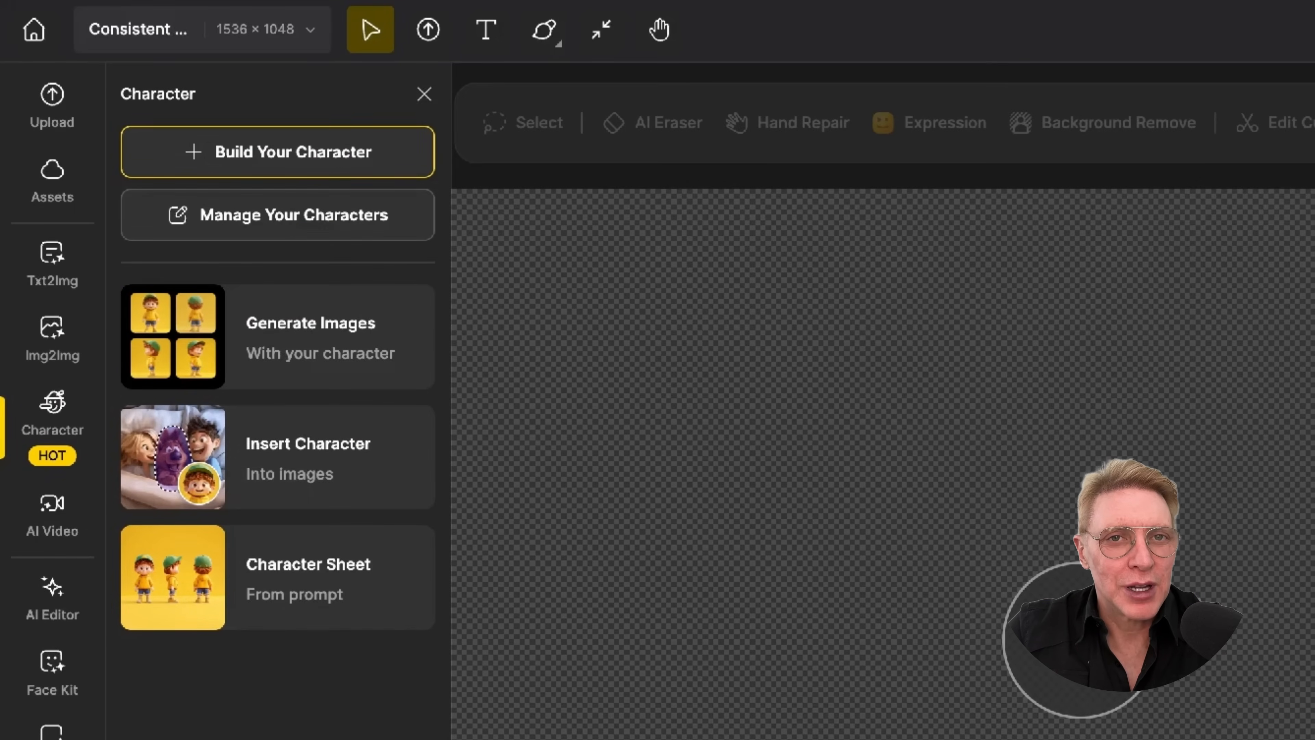
pyautogui.click(346, 597)
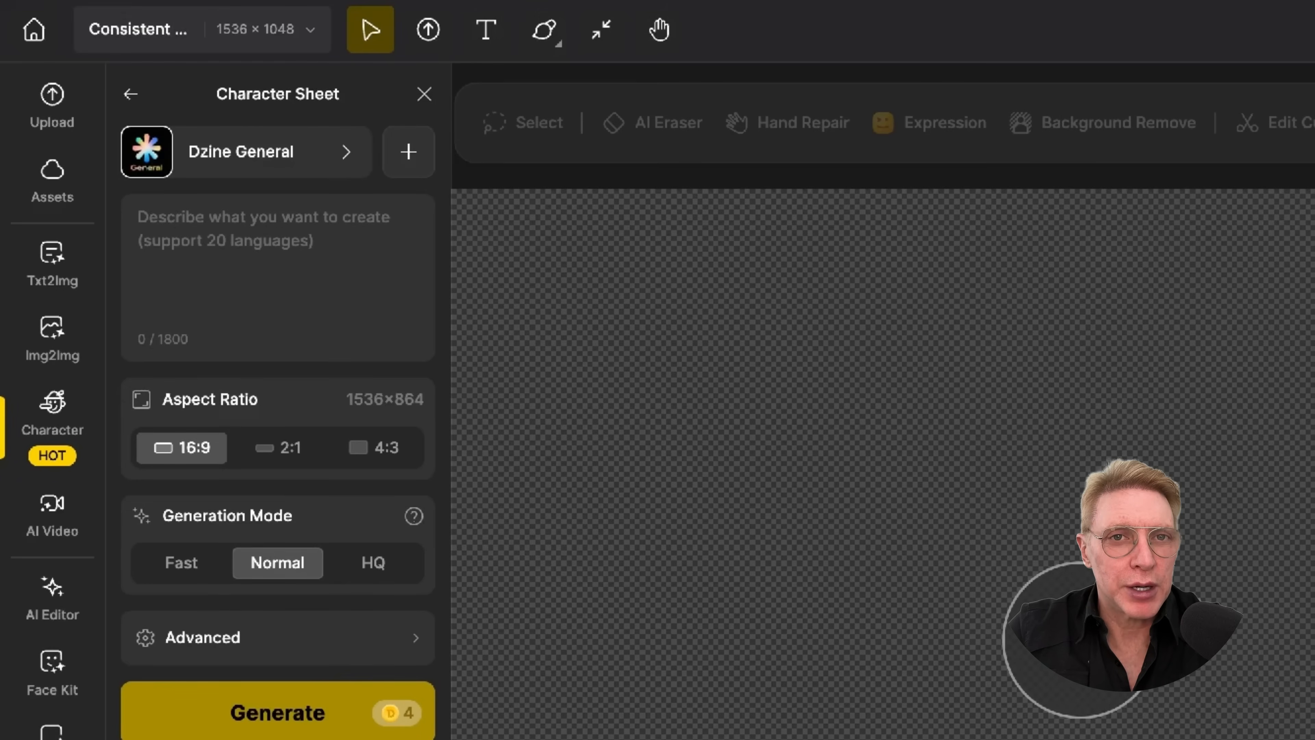
pyautogui.click(138, 217)
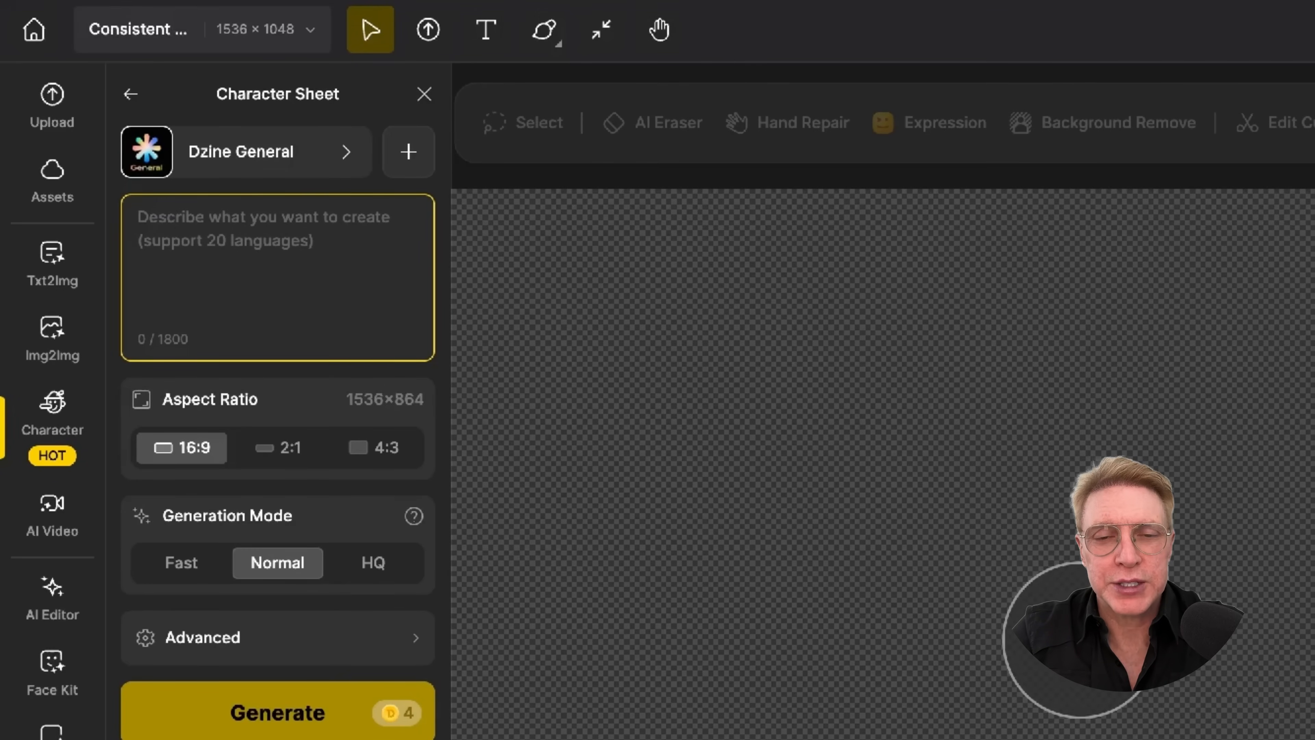
pyautogui.hotkey('ctrl', 'v')
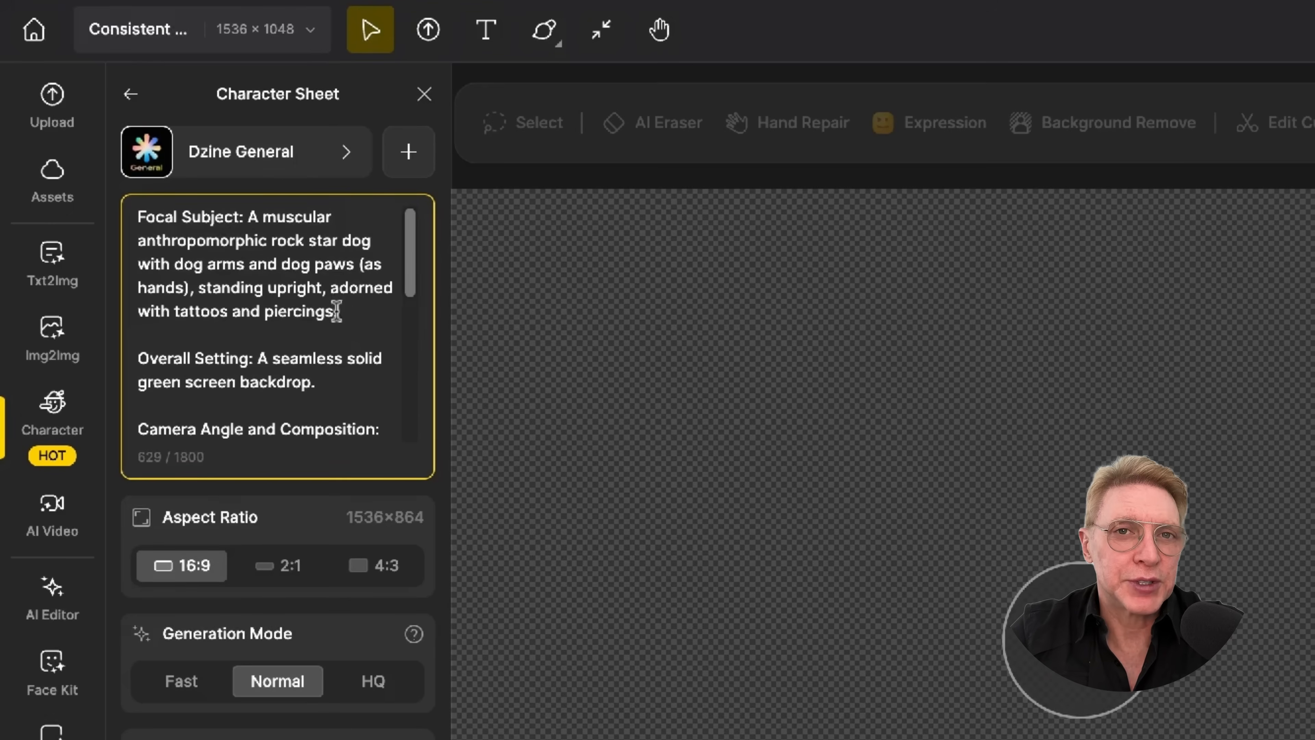
# Review the prompt's headings: Focal Subject, Overall Setting, Camera Angle and Composition, Unique Details, and Style and Mood.
pyautogui.moveTo(243, 218); pyautogui.dragTo(136, 219)
pyautogui.moveTo(138, 359); pyautogui.dragTo(249, 358)
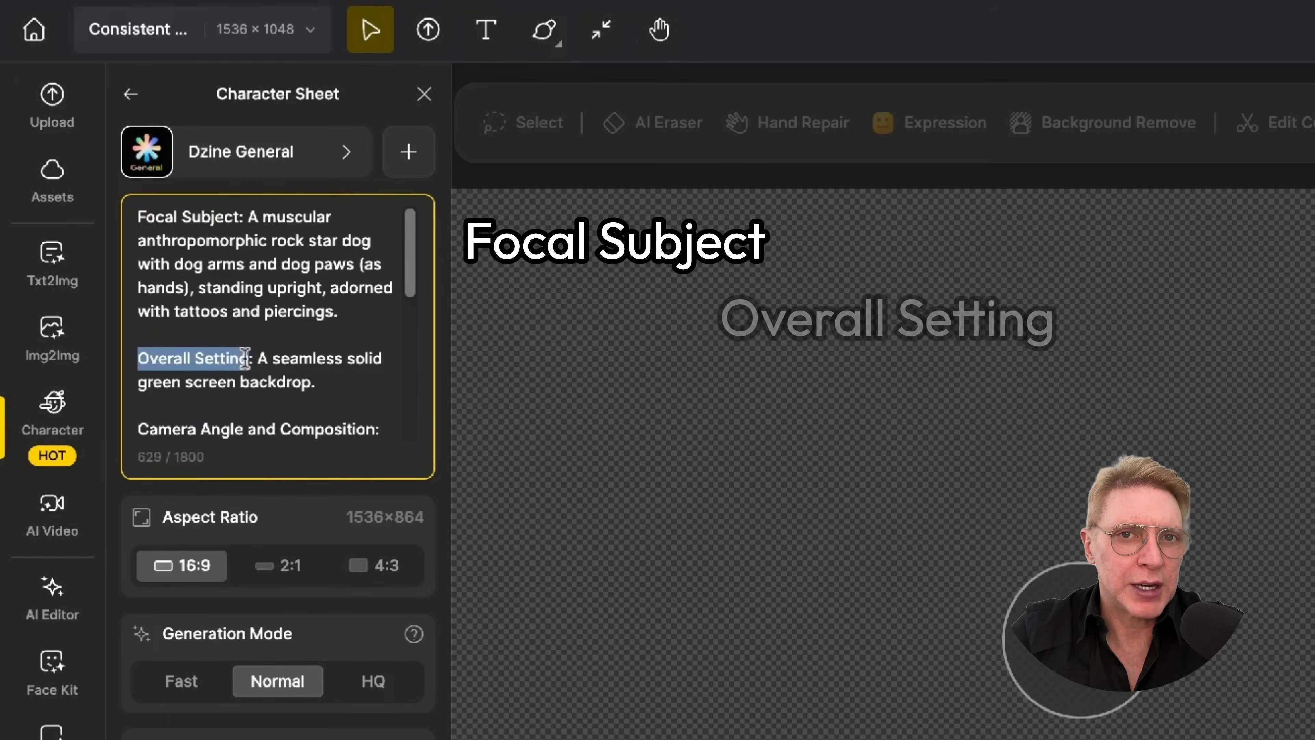
pyautogui.moveTo(138, 429); pyautogui.dragTo(376, 429)
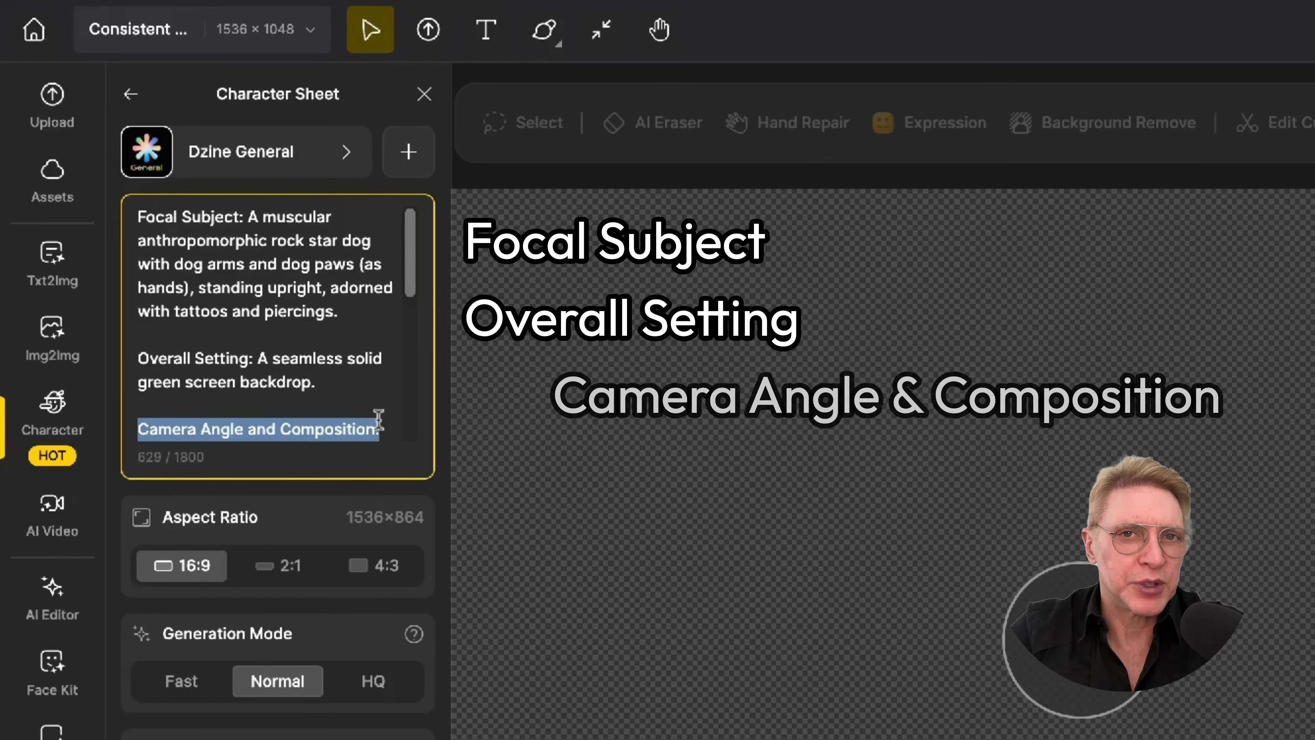
pyautogui.scroll(-3, 293, 347)
pyautogui.moveTo(142, 369); pyautogui.dragTo(251, 369)
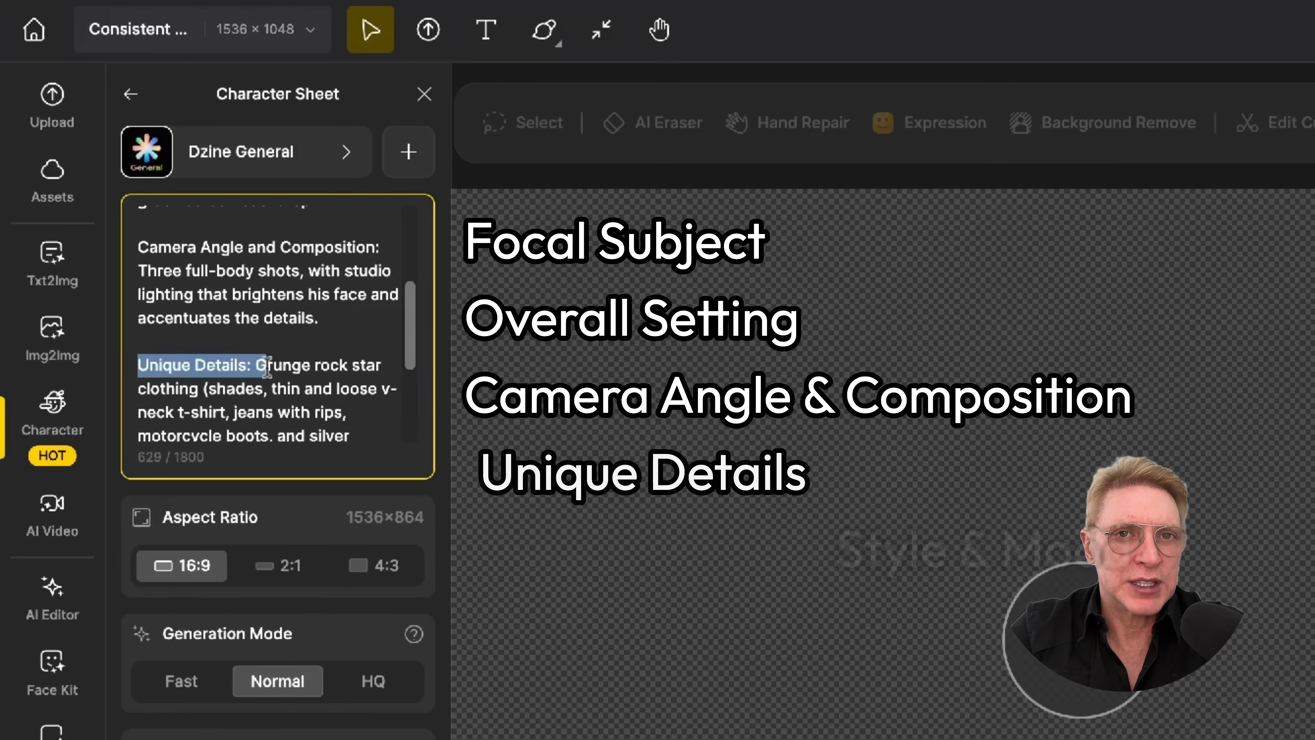
pyautogui.scroll(-4, 294, 376)
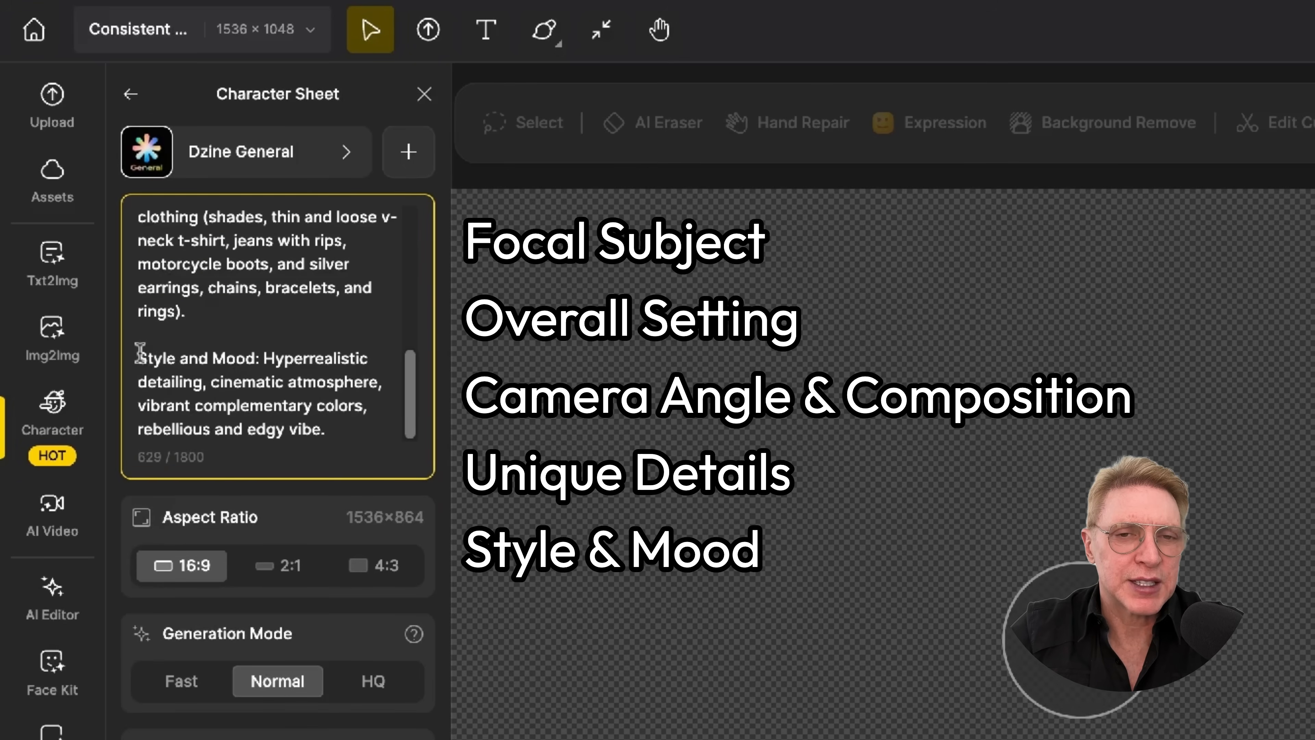
pyautogui.moveTo(139, 358); pyautogui.dragTo(260, 358)
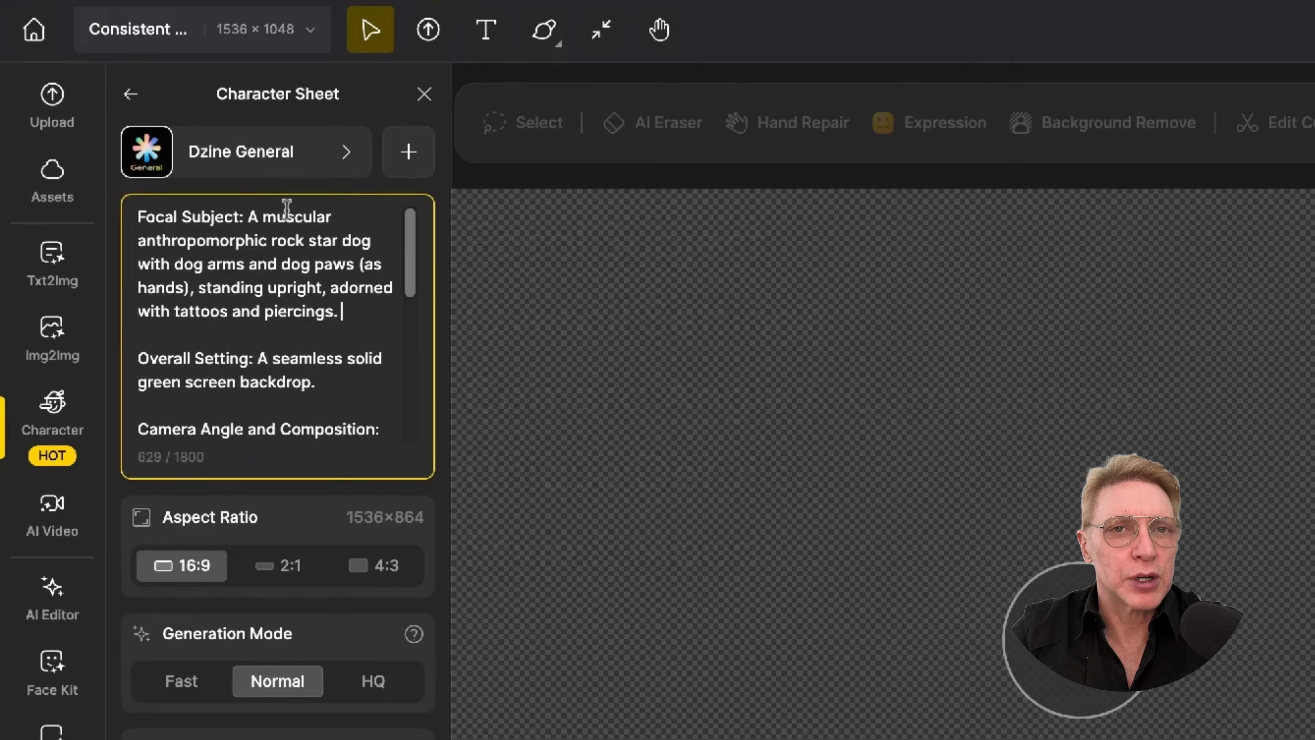
# Examine the dog prompt's focal subject, green screen setting, camera composition, unique details and style and mood wording.
pyautogui.moveTo(243, 216); pyautogui.dragTo(302, 243)
pyautogui.moveTo(257, 358); pyautogui.dragTo(351, 393)
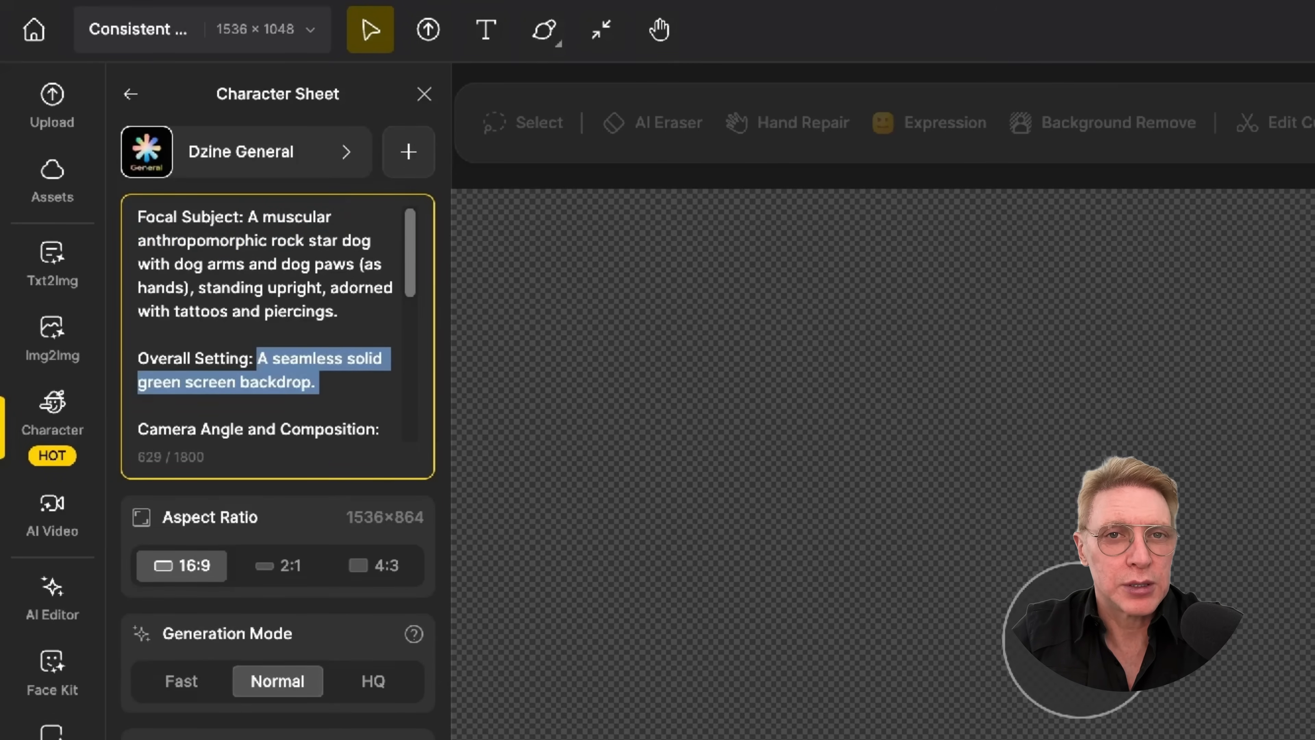
pyautogui.click(373, 303)
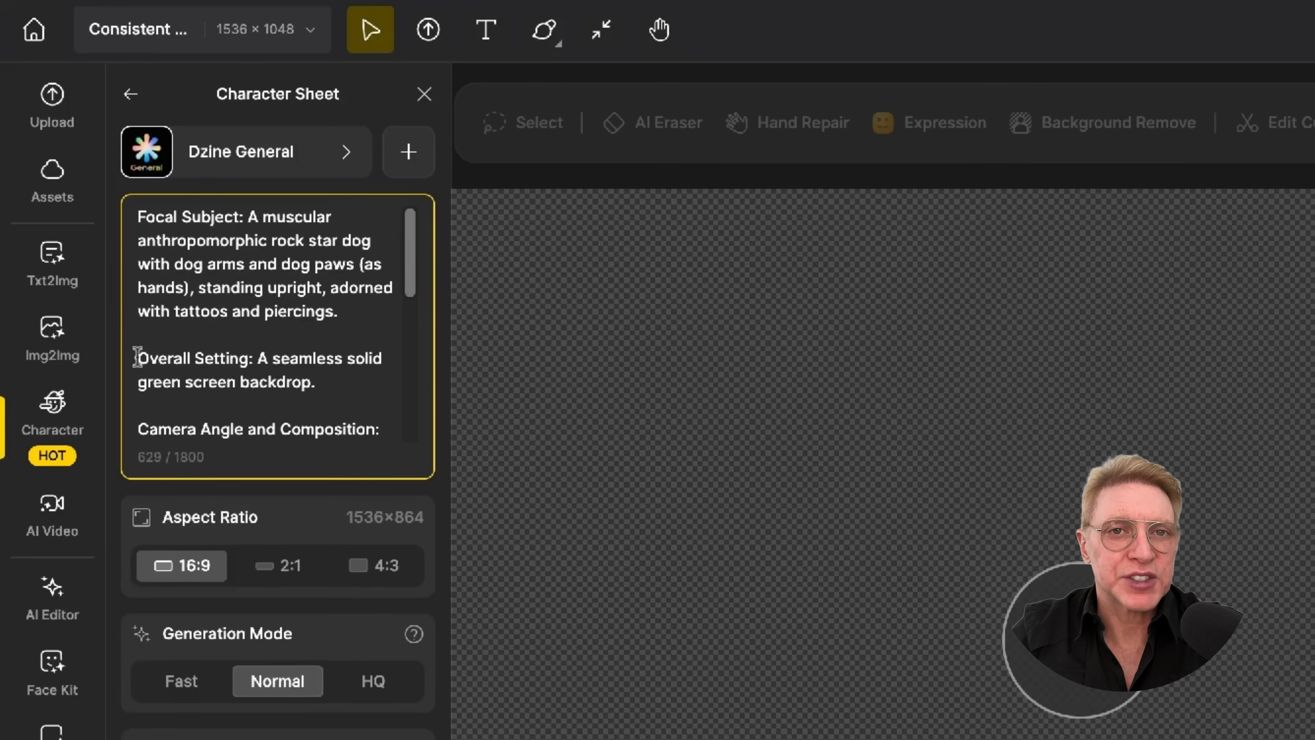
pyautogui.moveTo(137, 357); pyautogui.dragTo(353, 385)
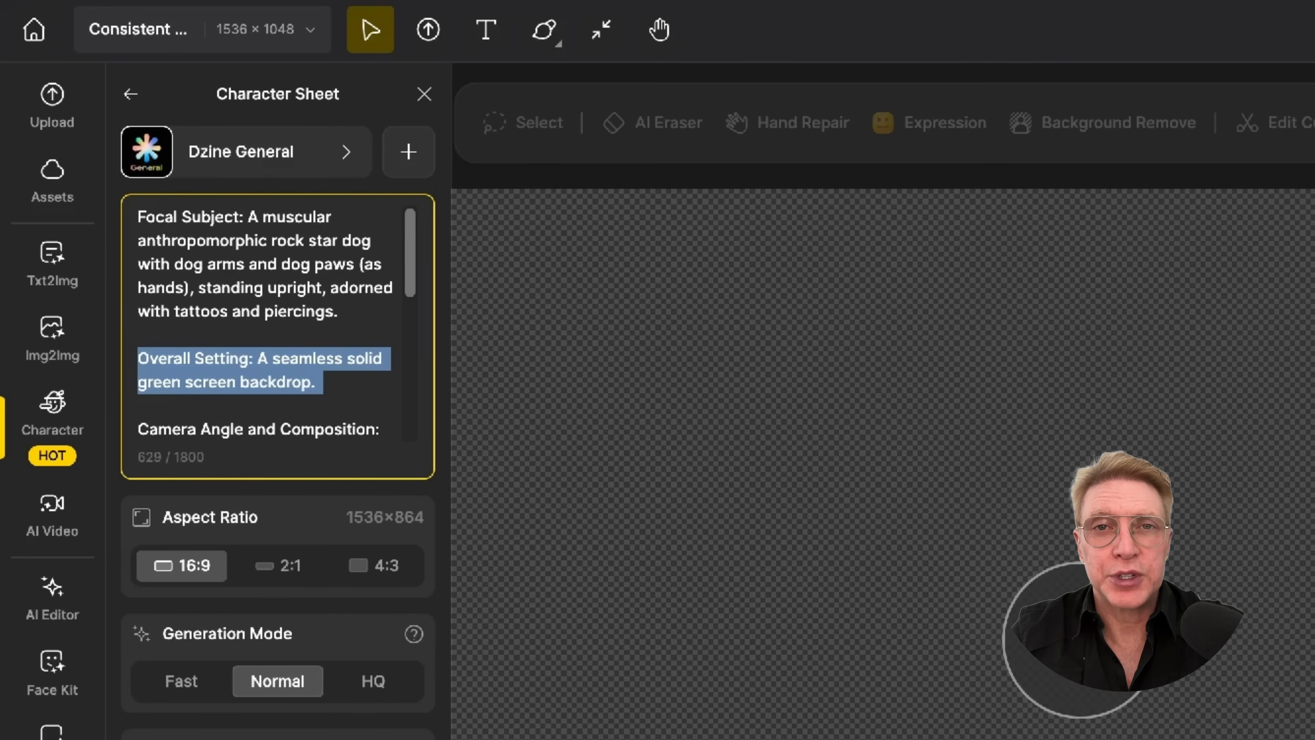
pyautogui.click(320, 382)
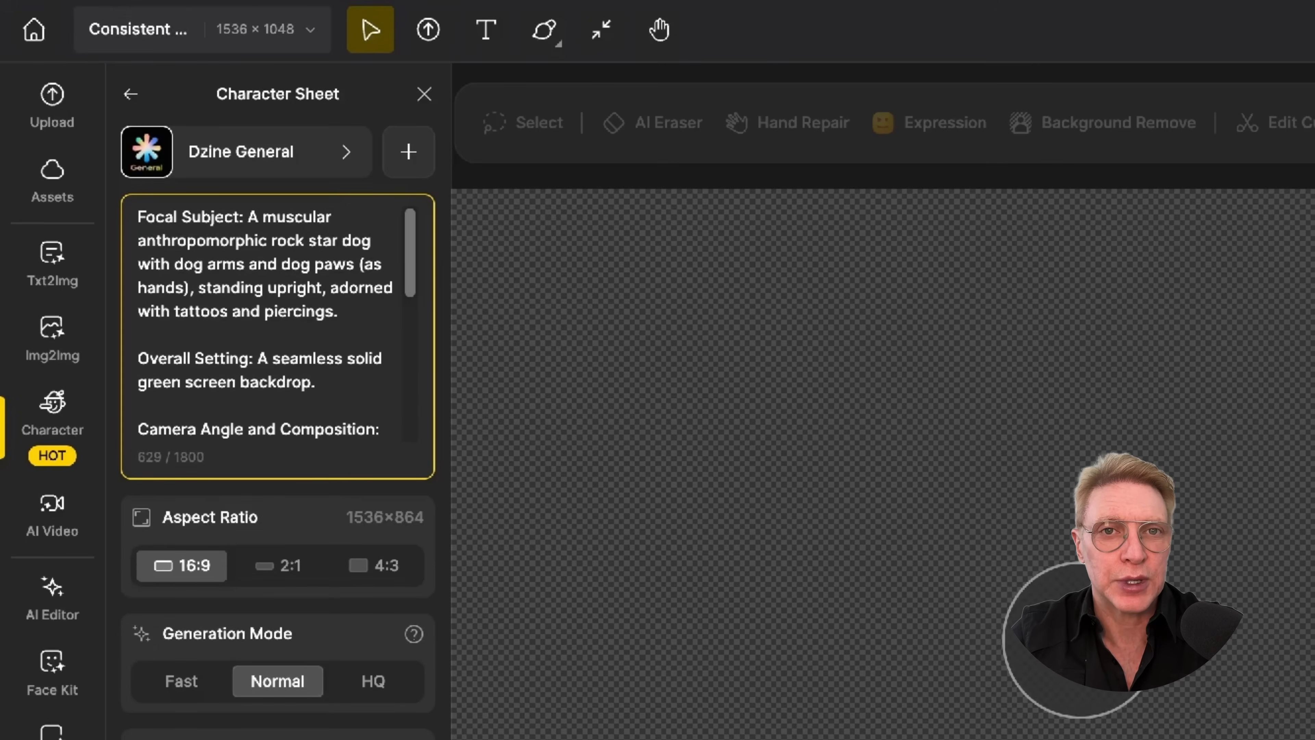
pyautogui.scroll(-2, 367, 284)
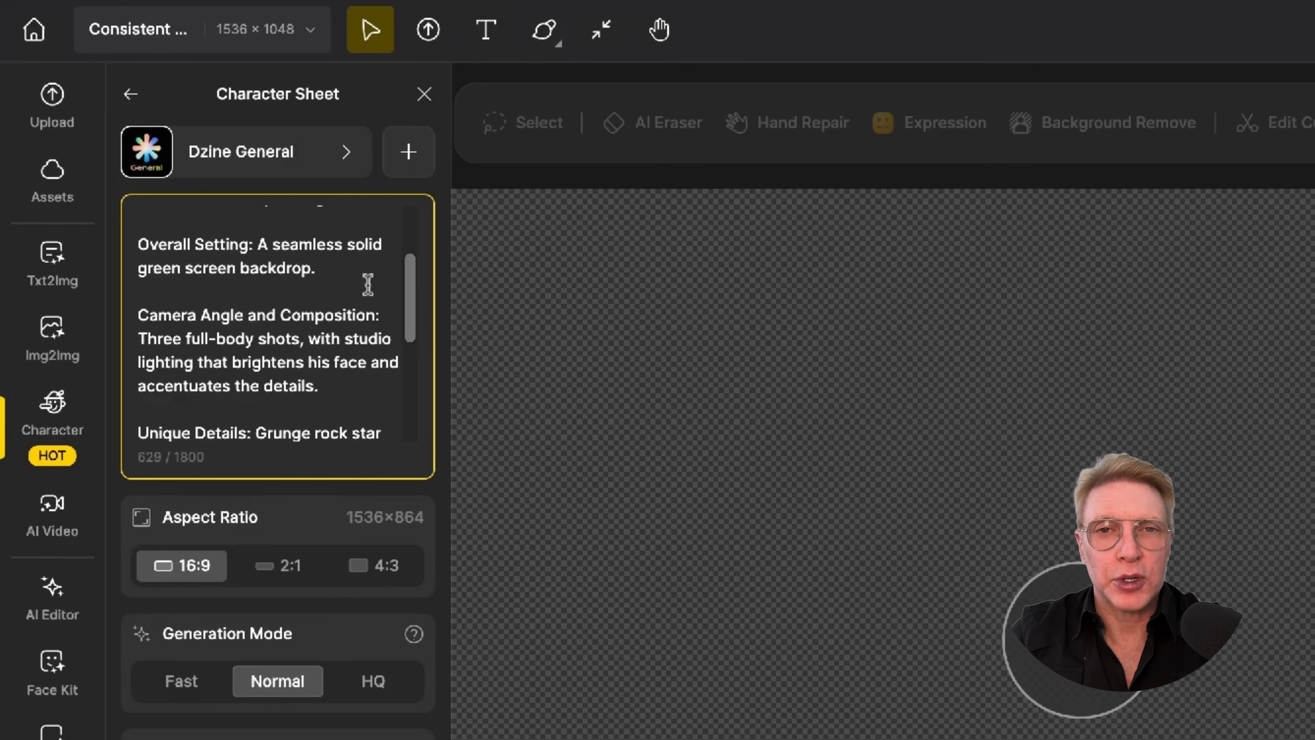
pyautogui.click(367, 283)
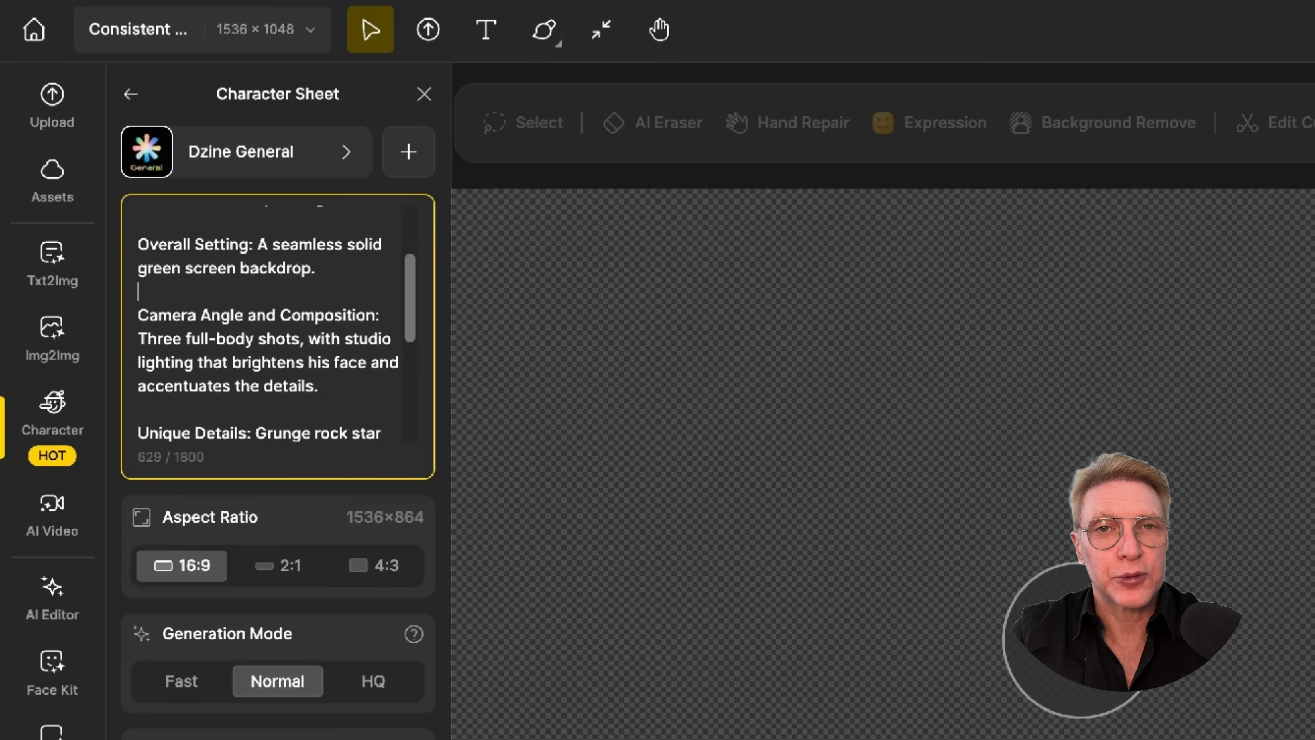
pyautogui.scroll(-2, 277, 324)
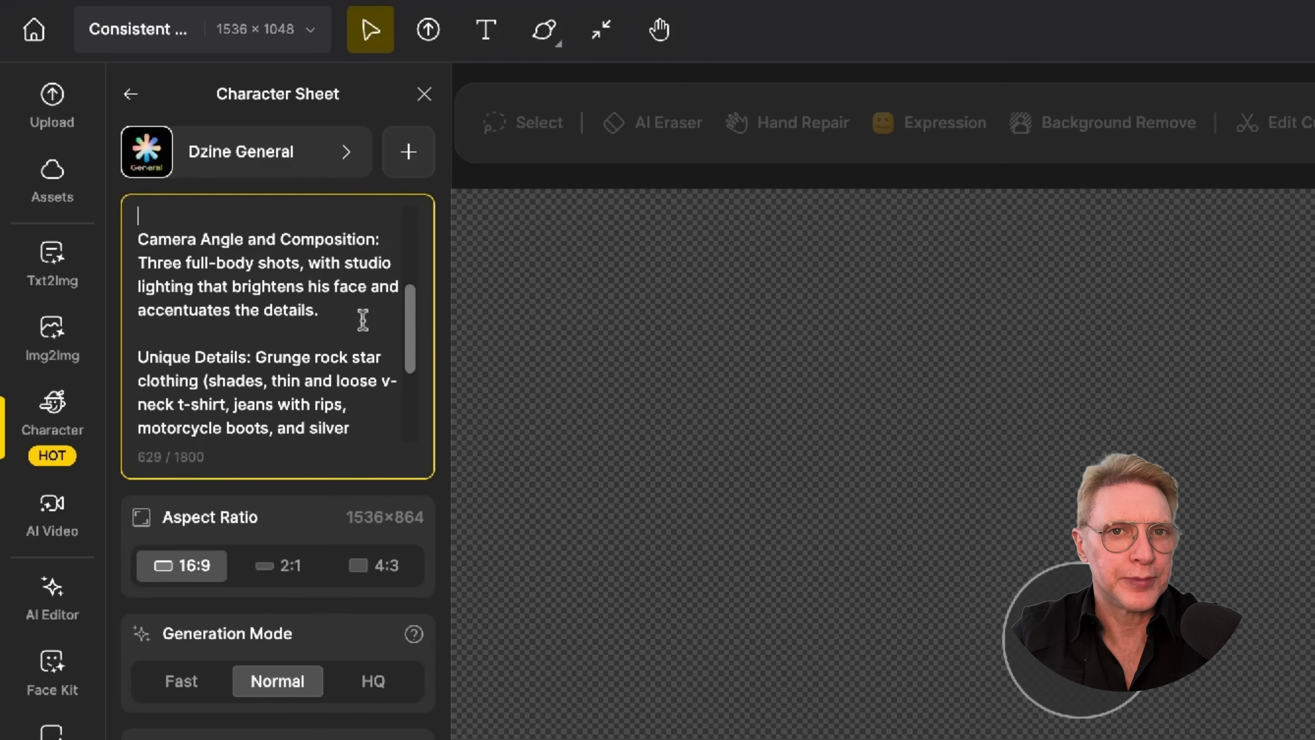
pyautogui.scroll(-4, 369, 419)
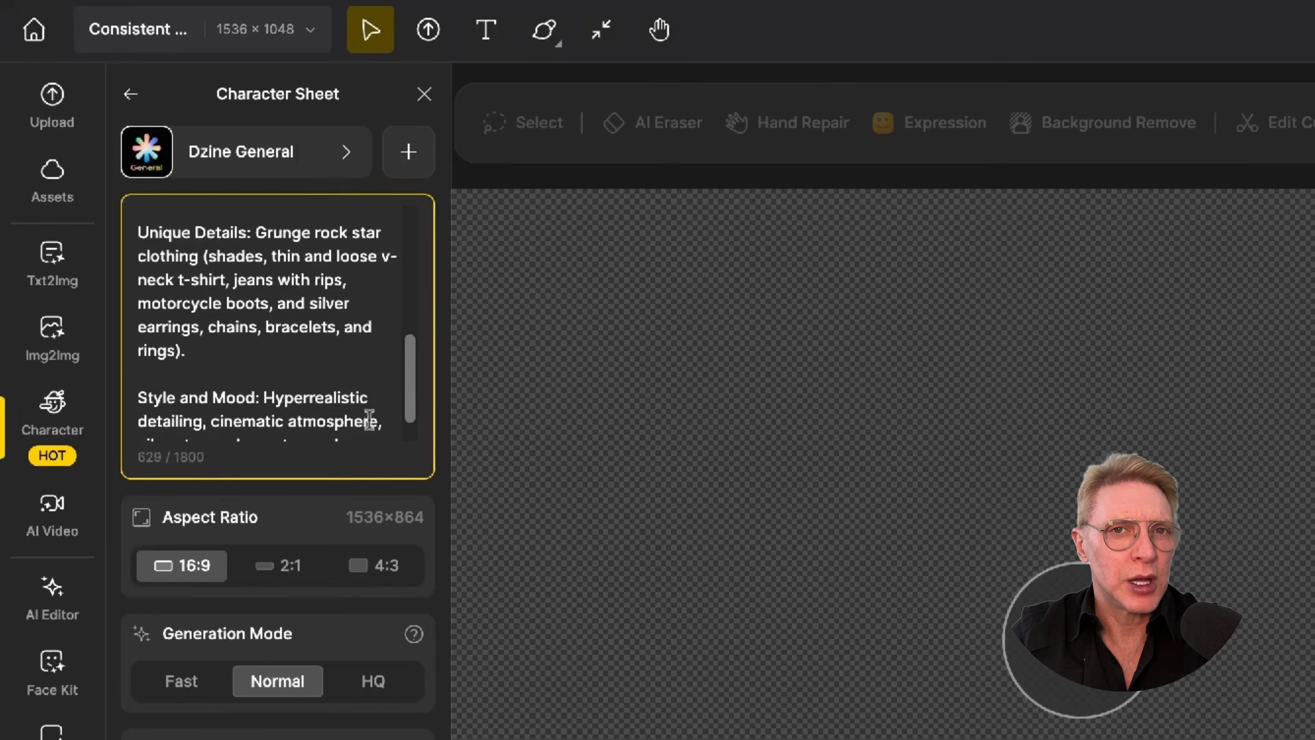
pyautogui.scroll(-1, 369, 419)
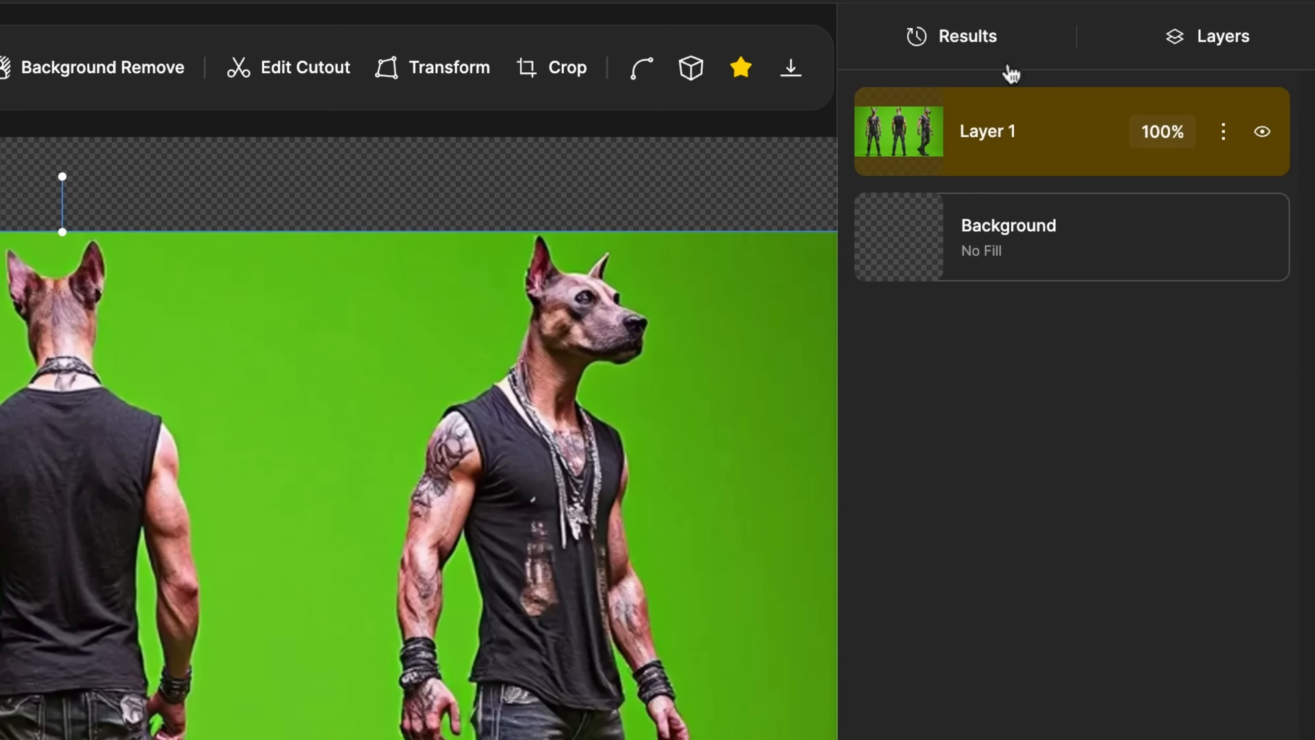
# Open the generation results and compare the two rock star dog character sheets at full size.
pyautogui.click(972, 46)
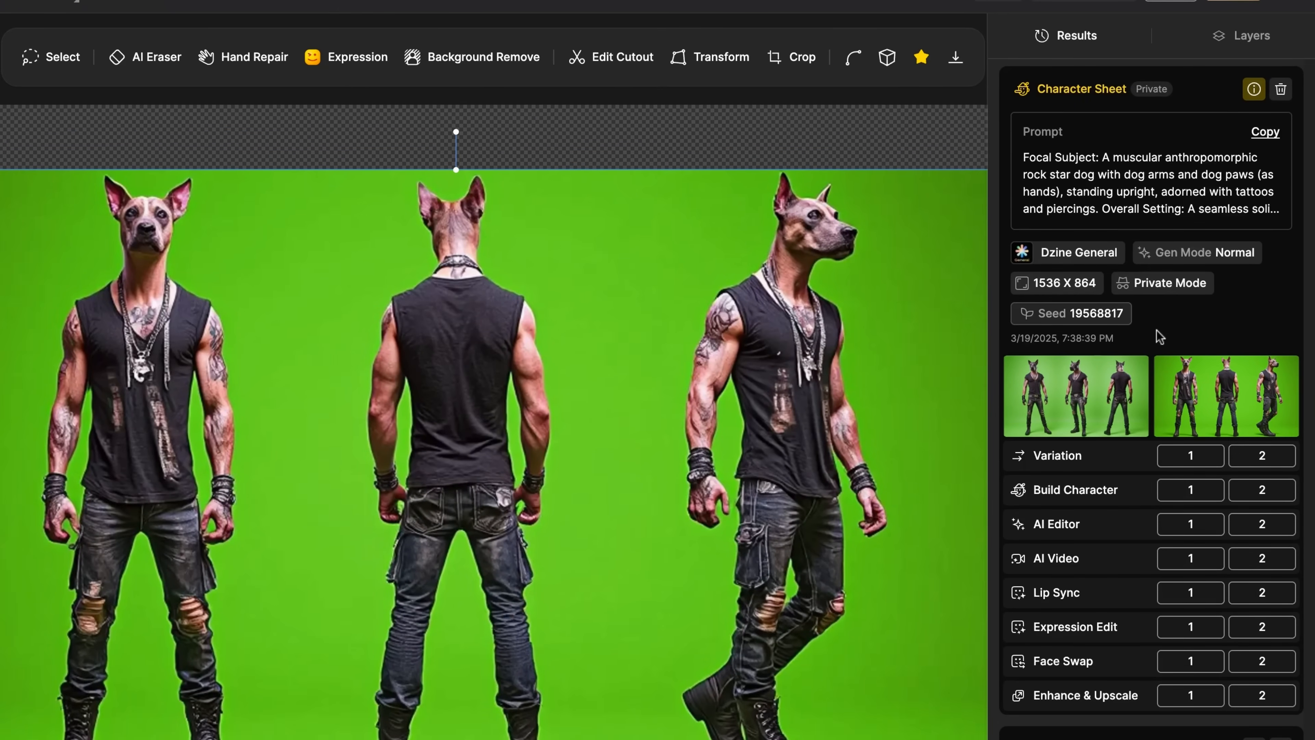
pyautogui.moveTo(1104, 382)
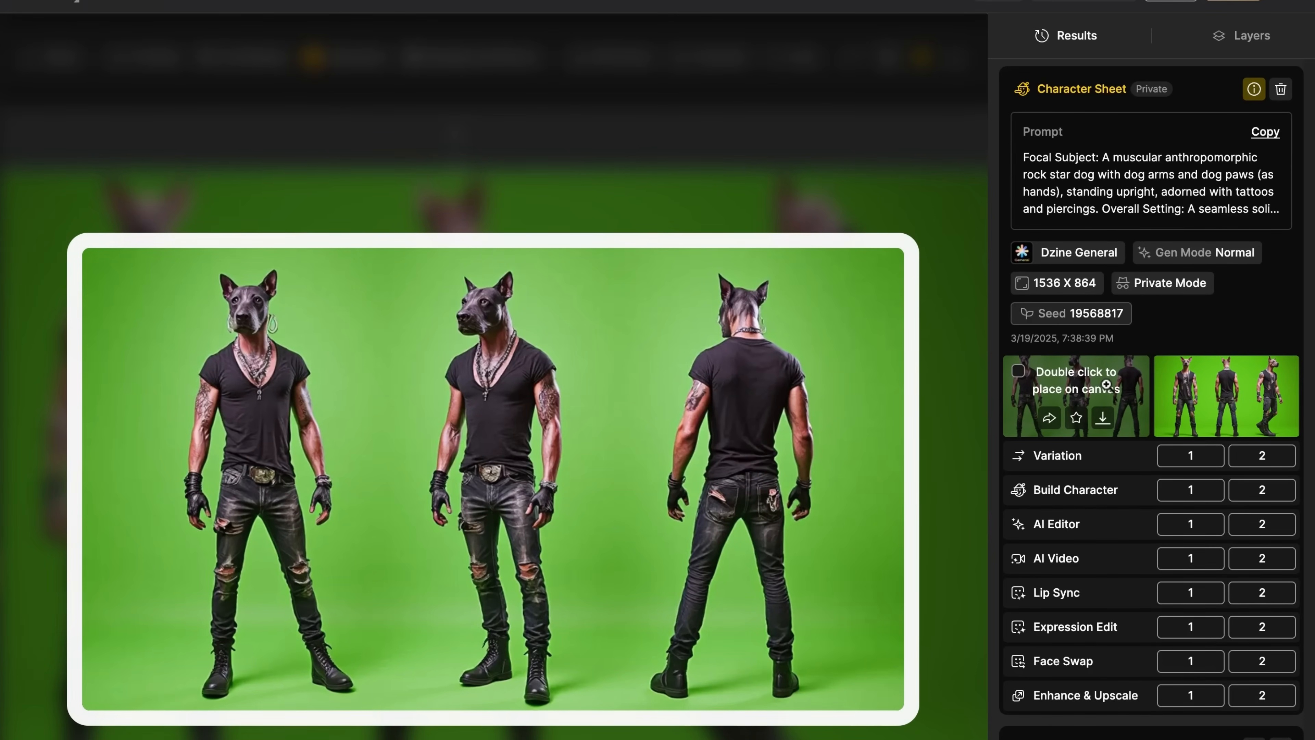
pyautogui.moveTo(1203, 395)
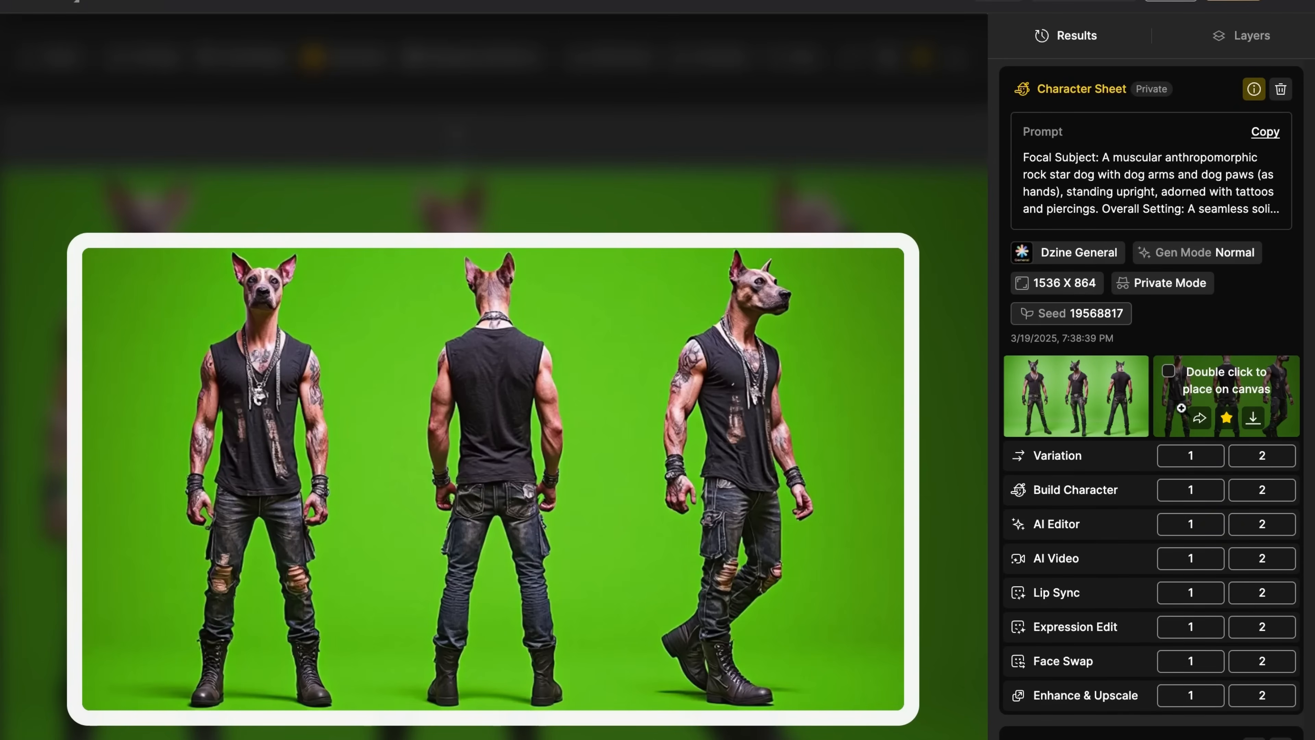
pyautogui.doubleClick(1178, 427)
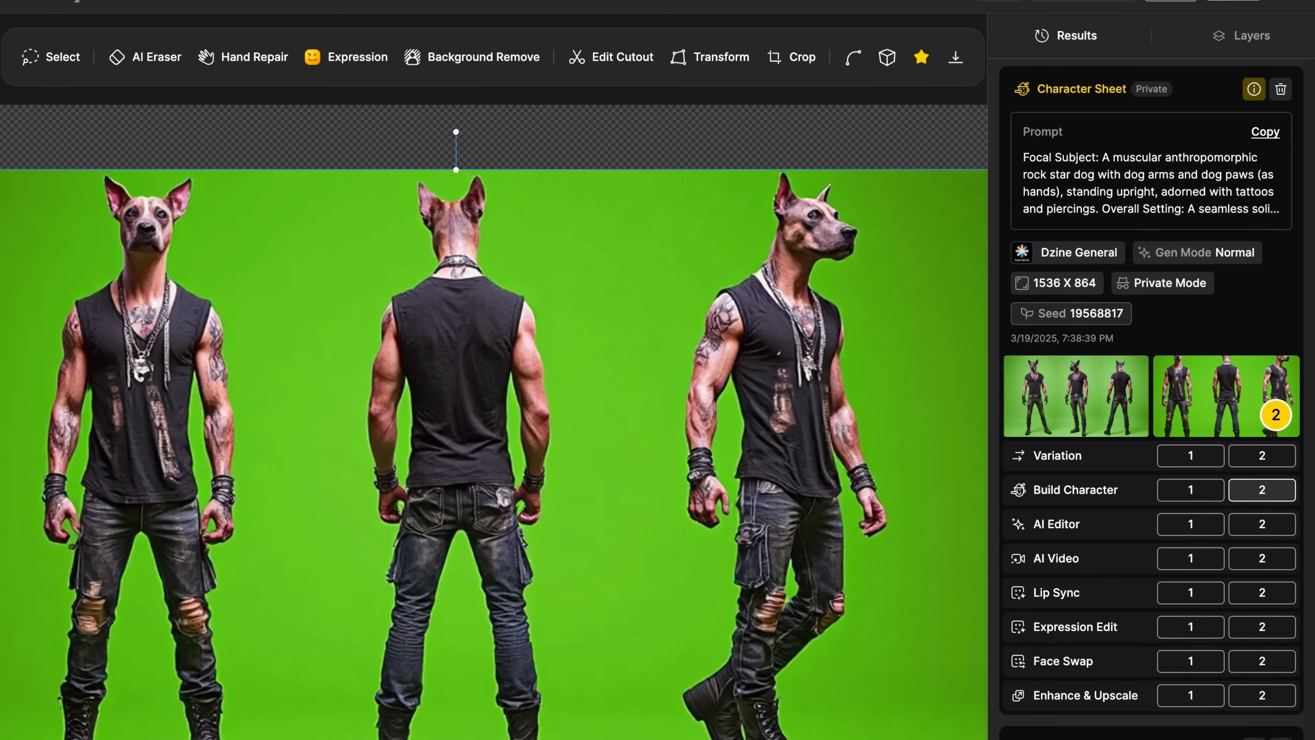
# Build a character from the second dog character sheet and name it "Grunge Dog".
pyautogui.click(1262, 490)
pyautogui.click(427, 279)
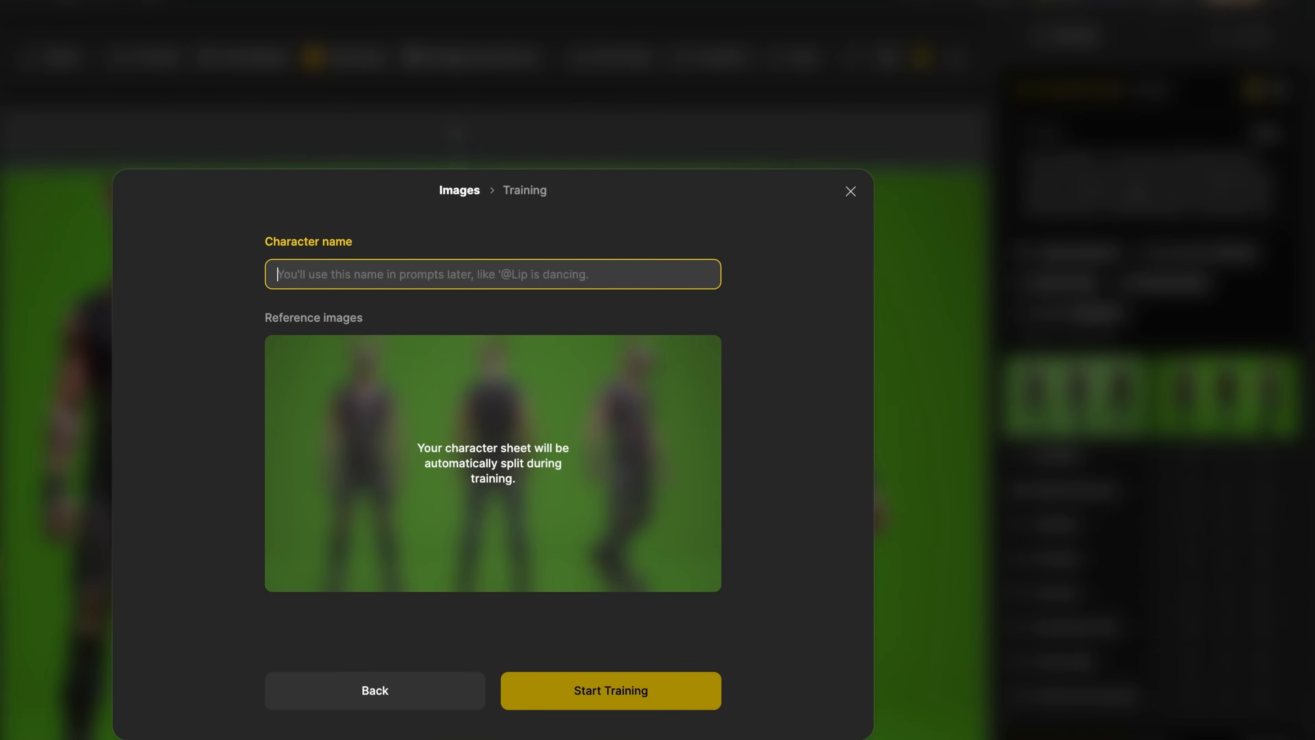
pyautogui.write('Grunge Dog')
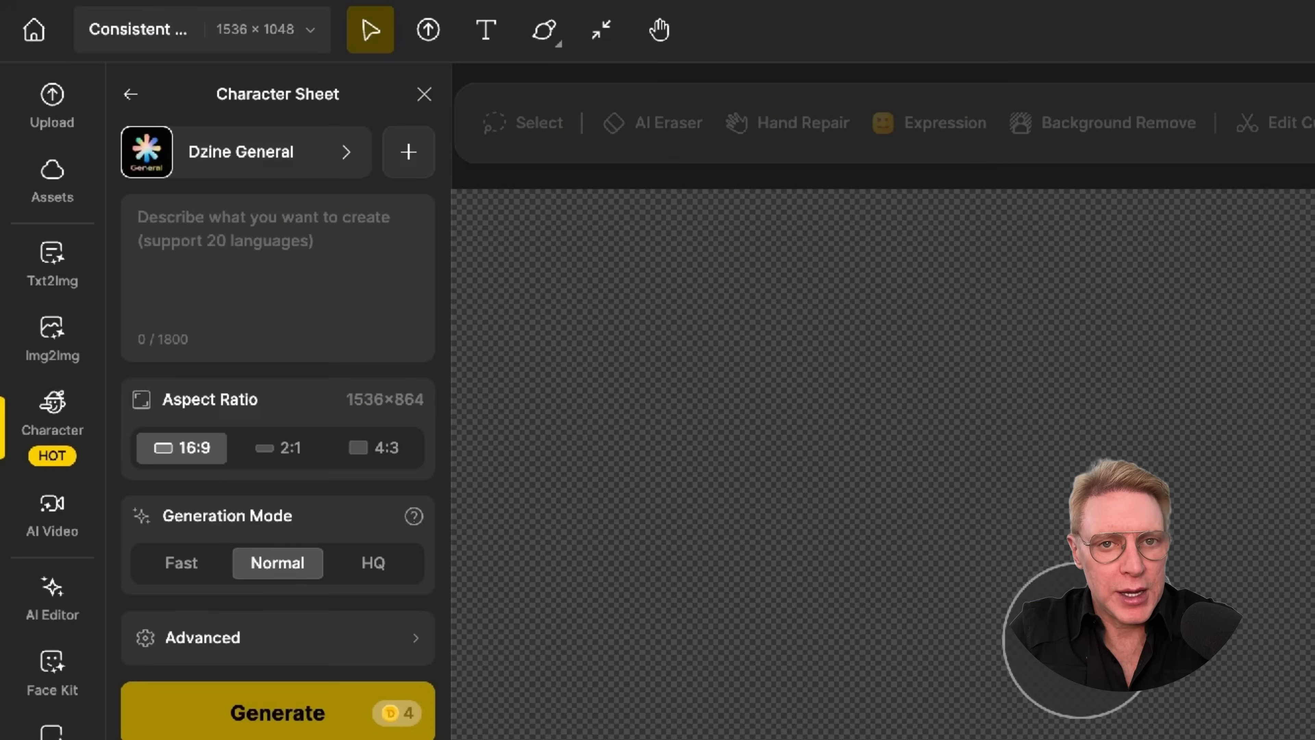
# Paste a character sheet prompt for a cool anthropomorphic cat in haute couture hip-hop attire with realistic feline paws.
pyautogui.click(137, 217)
pyautogui.hotkey('ctrl', 'v')
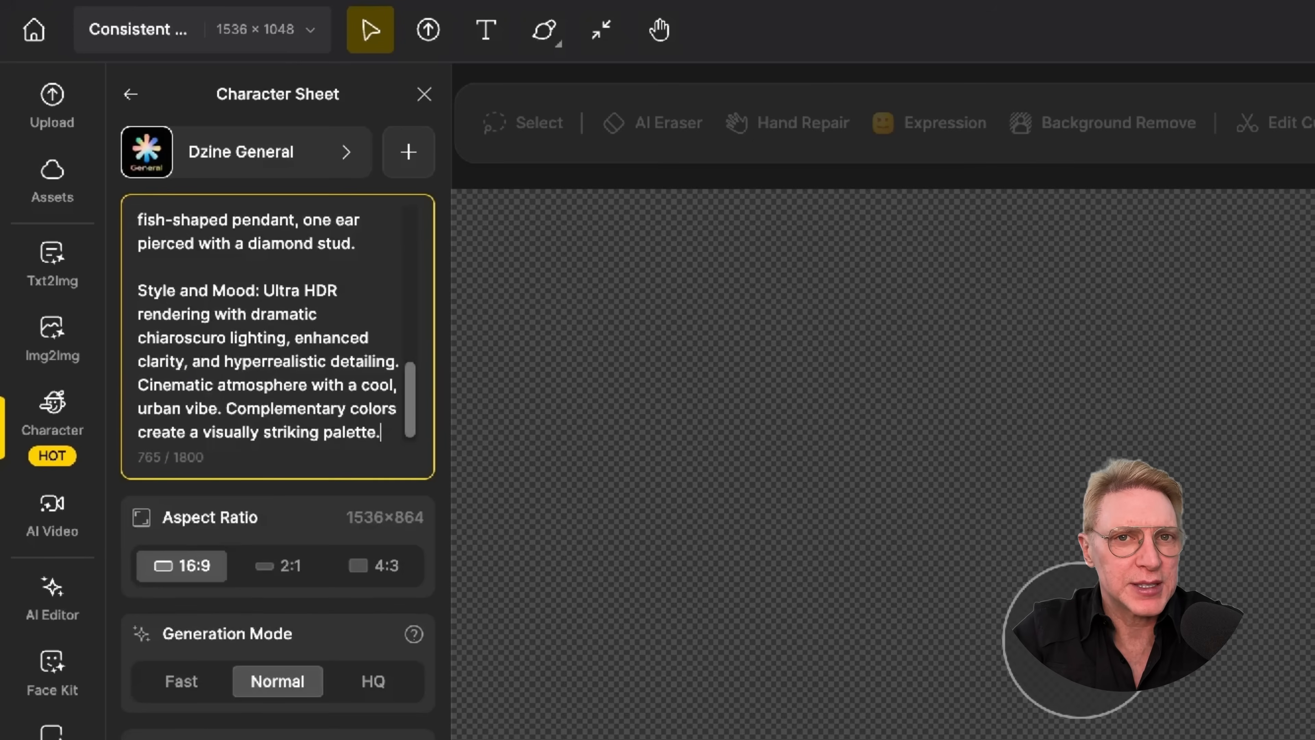
pyautogui.scroll(5, 269, 417)
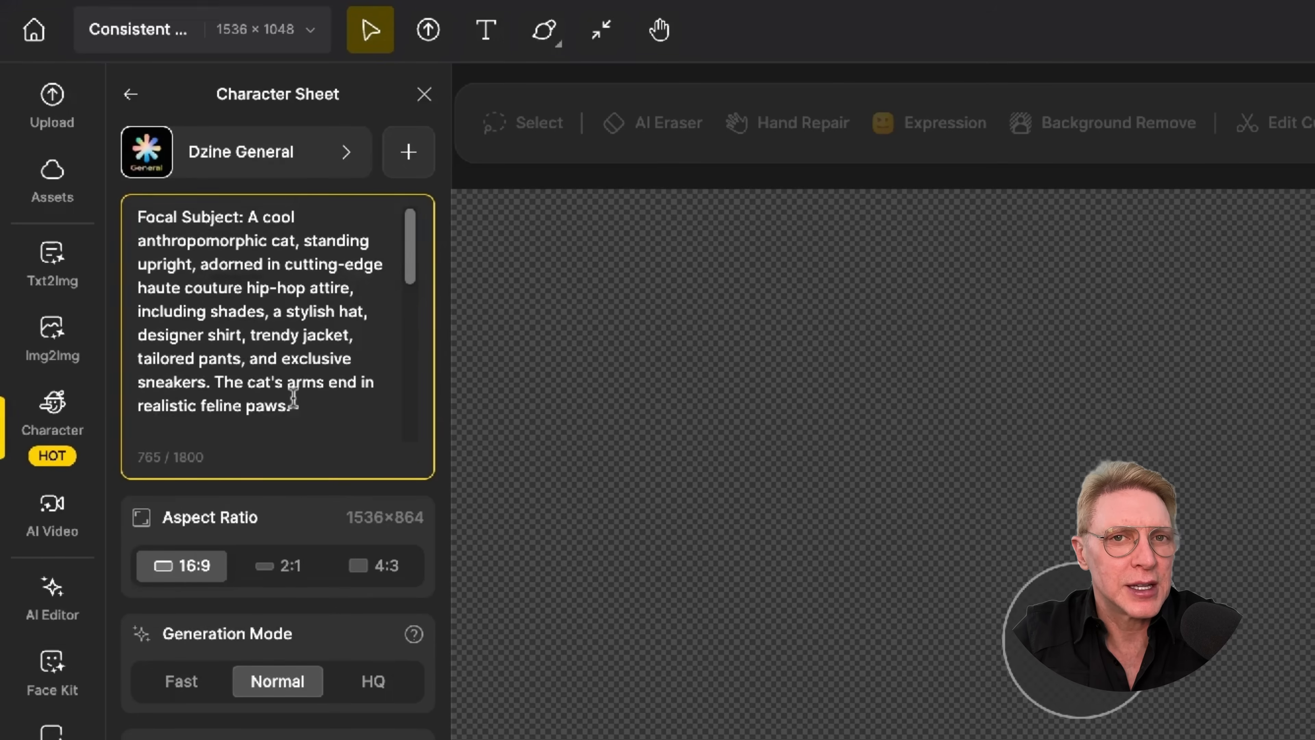
# Review the cat prompt's setting, composition, unique details and style sections, and generate the character sheet.
pyautogui.scroll(-3, 293, 394)
pyautogui.scroll(-2, 277, 318)
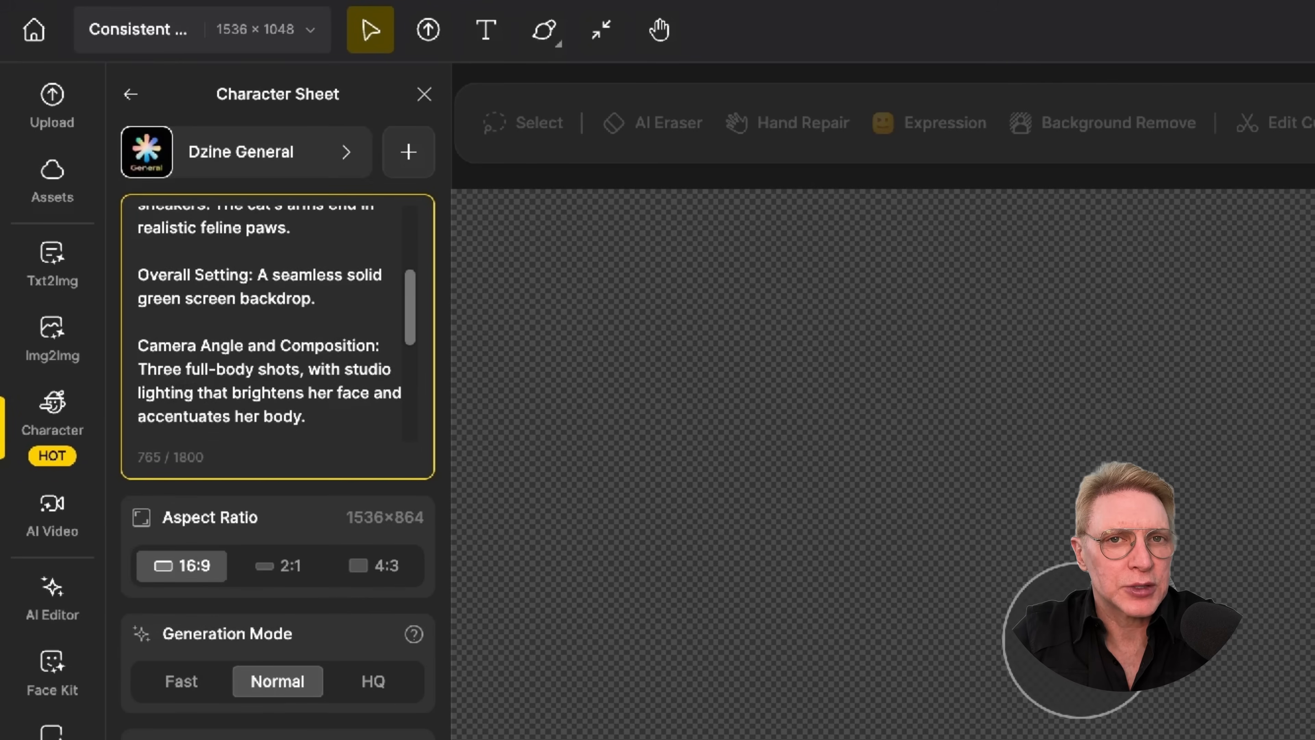
pyautogui.scroll(-1, 269, 318)
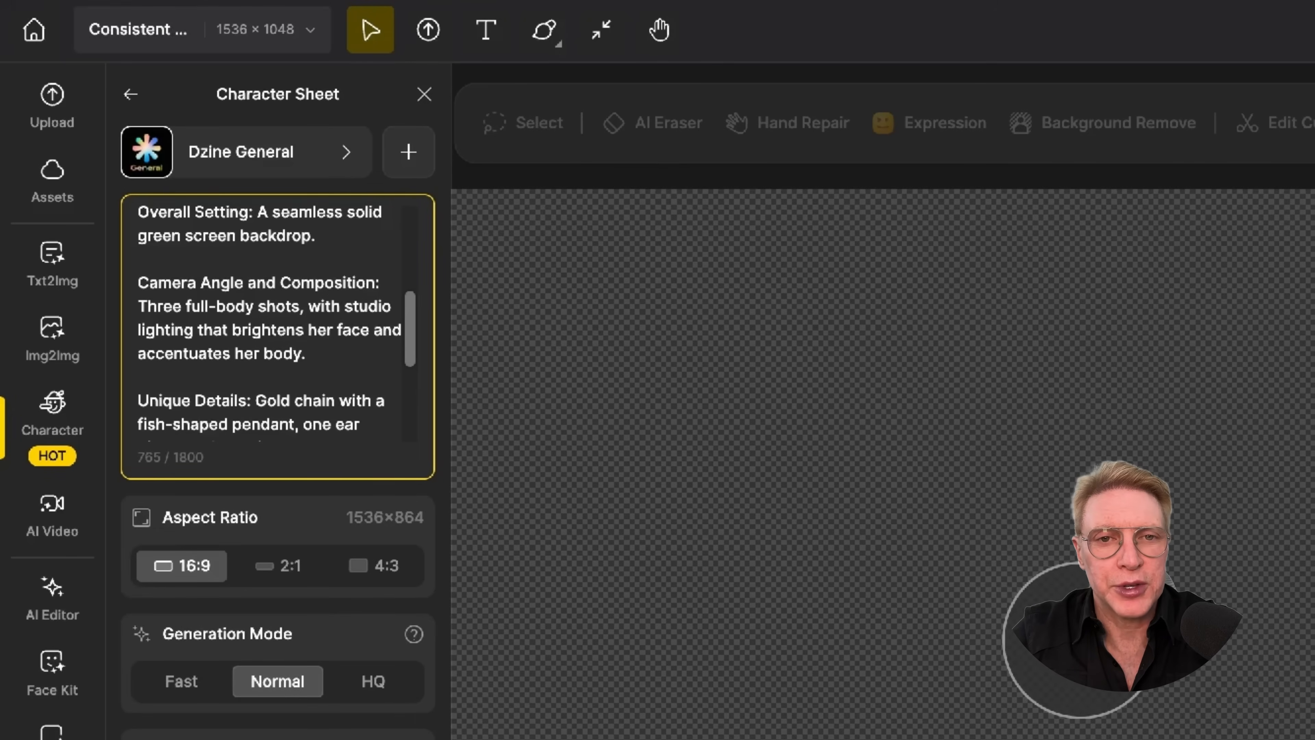
pyautogui.click(306, 351)
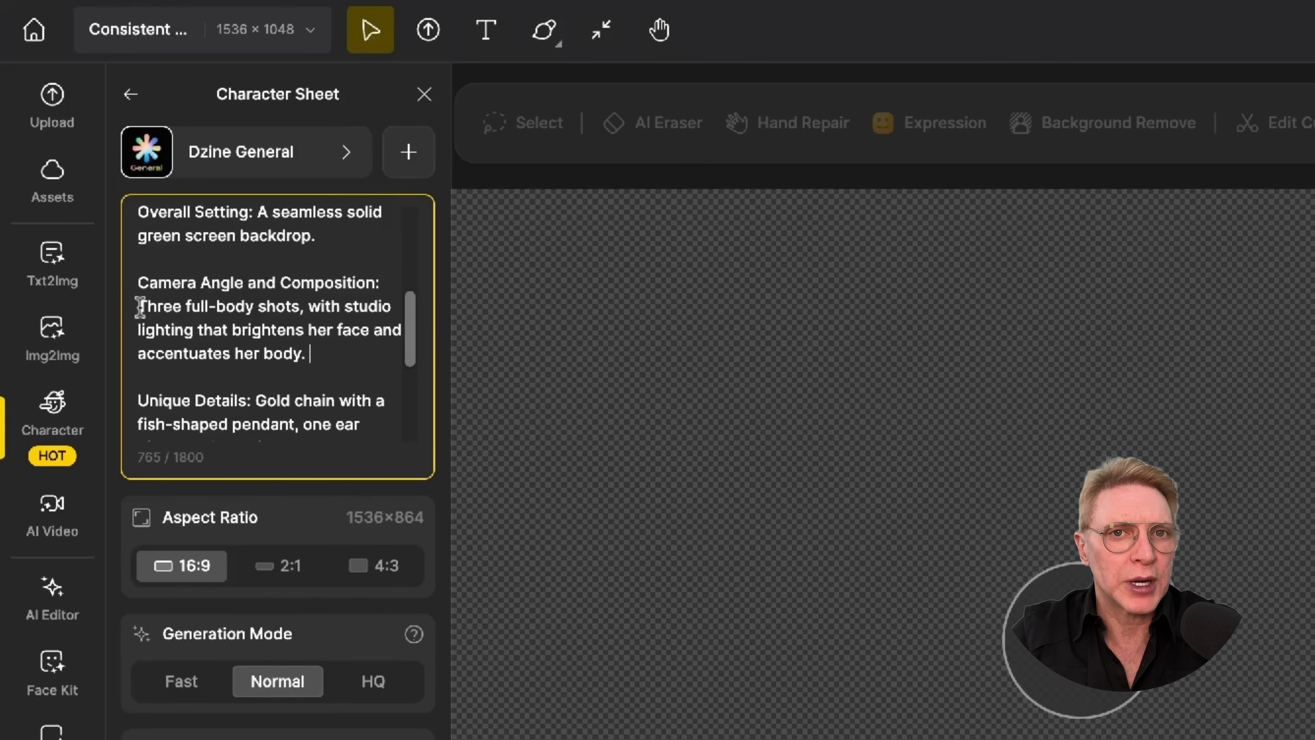
pyautogui.moveTo(138, 307); pyautogui.dragTo(339, 349)
pyautogui.scroll(-3, 344, 357)
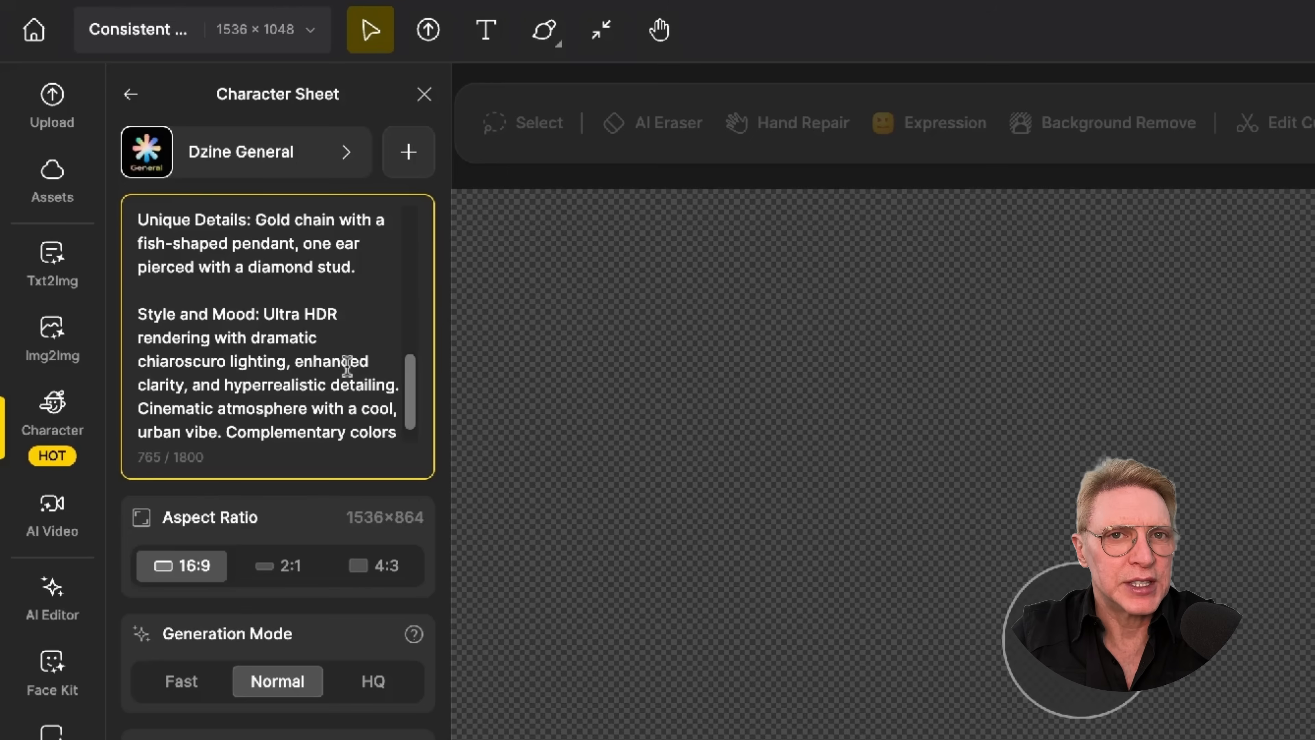
pyautogui.scroll(-1, 384, 349)
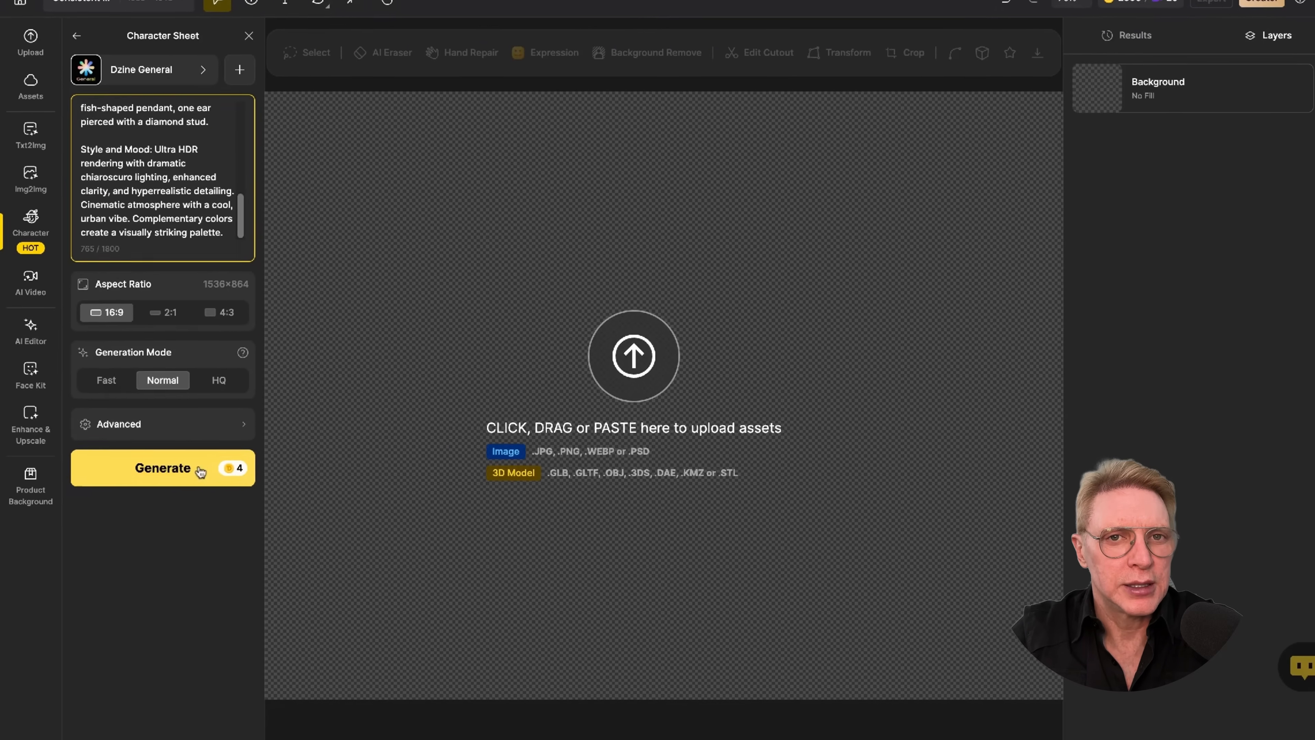
pyautogui.click(198, 466)
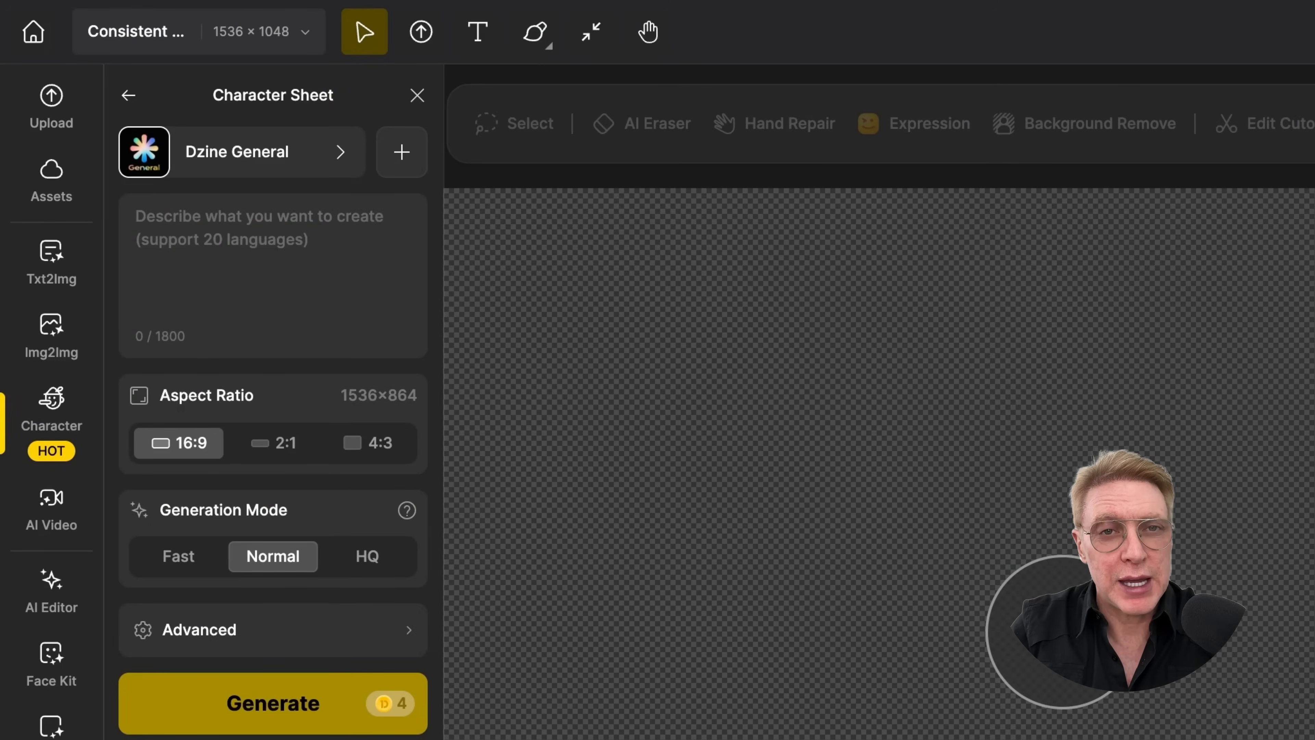
# Paste and review the character sheet prompt for a female superhero in a white and gold body suit, and compare the generated sheets.
pyautogui.click(350, 273)
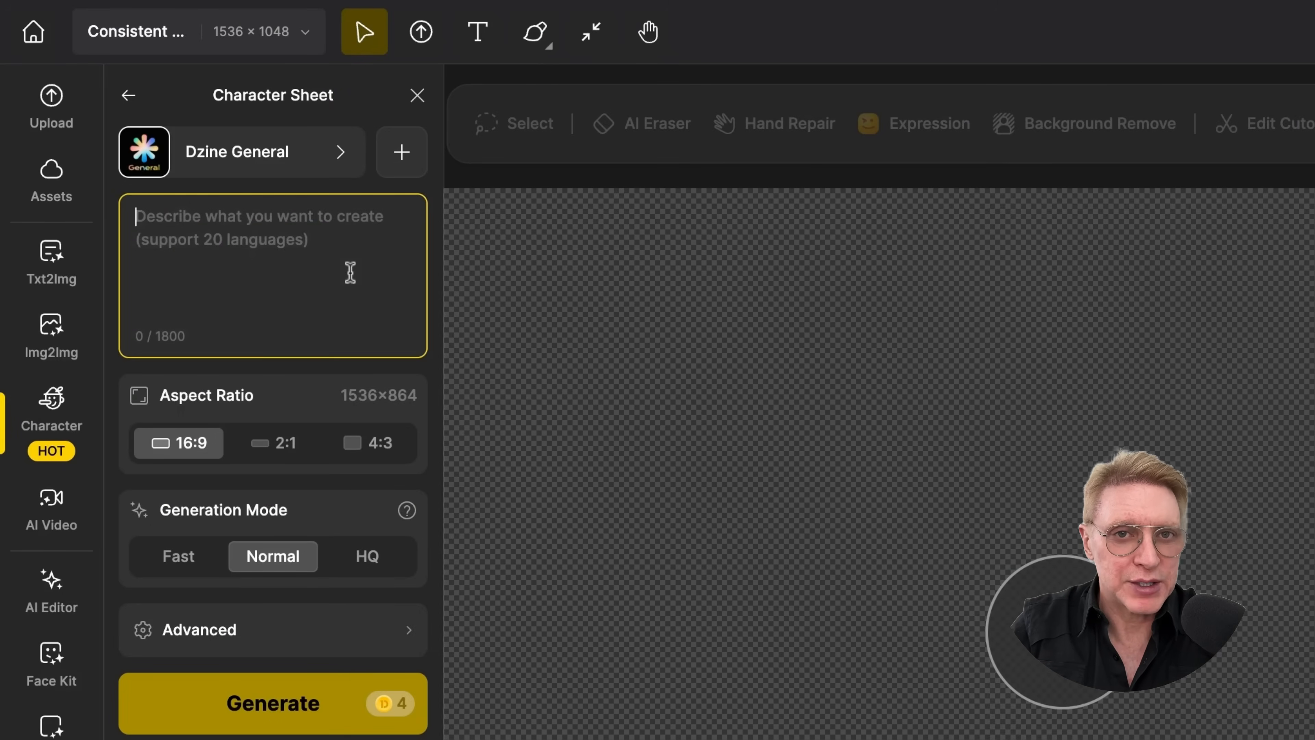
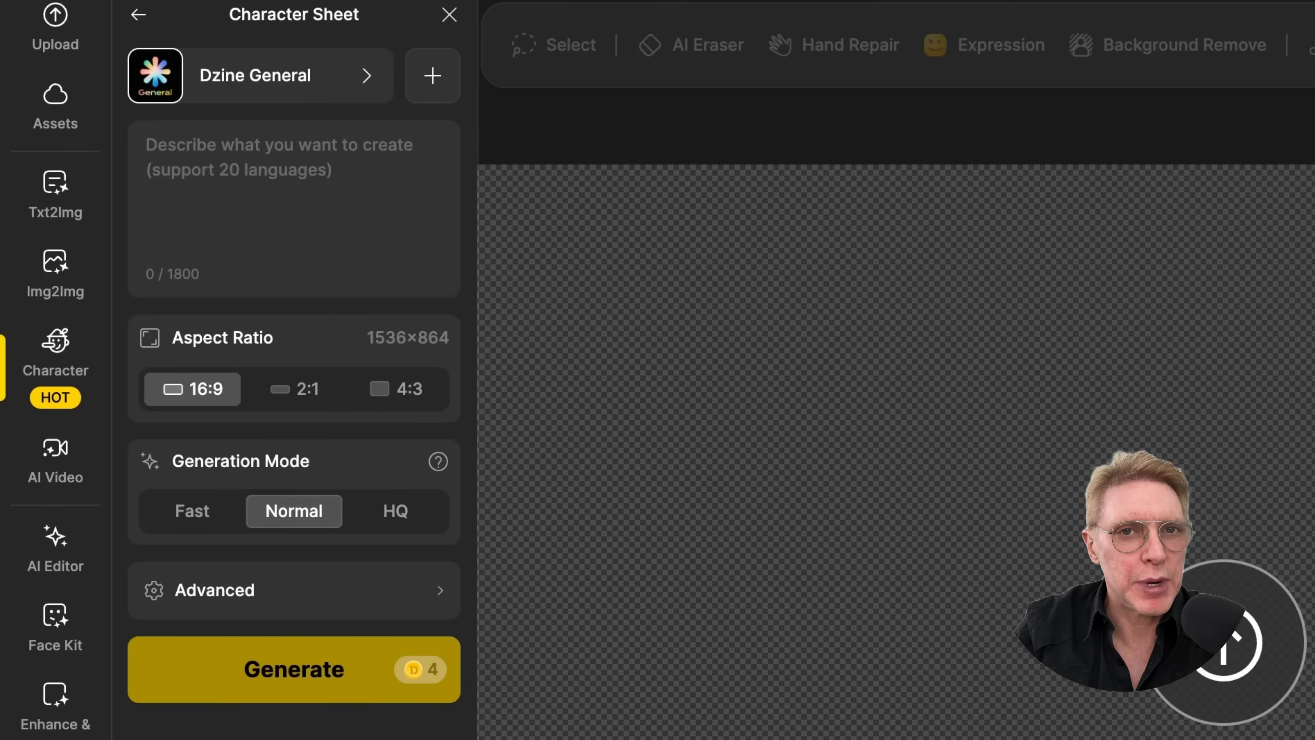
pyautogui.click(309, 211)
pyautogui.hotkey('ctrl', 'v')
pyautogui.scroll(-3, 285, 253)
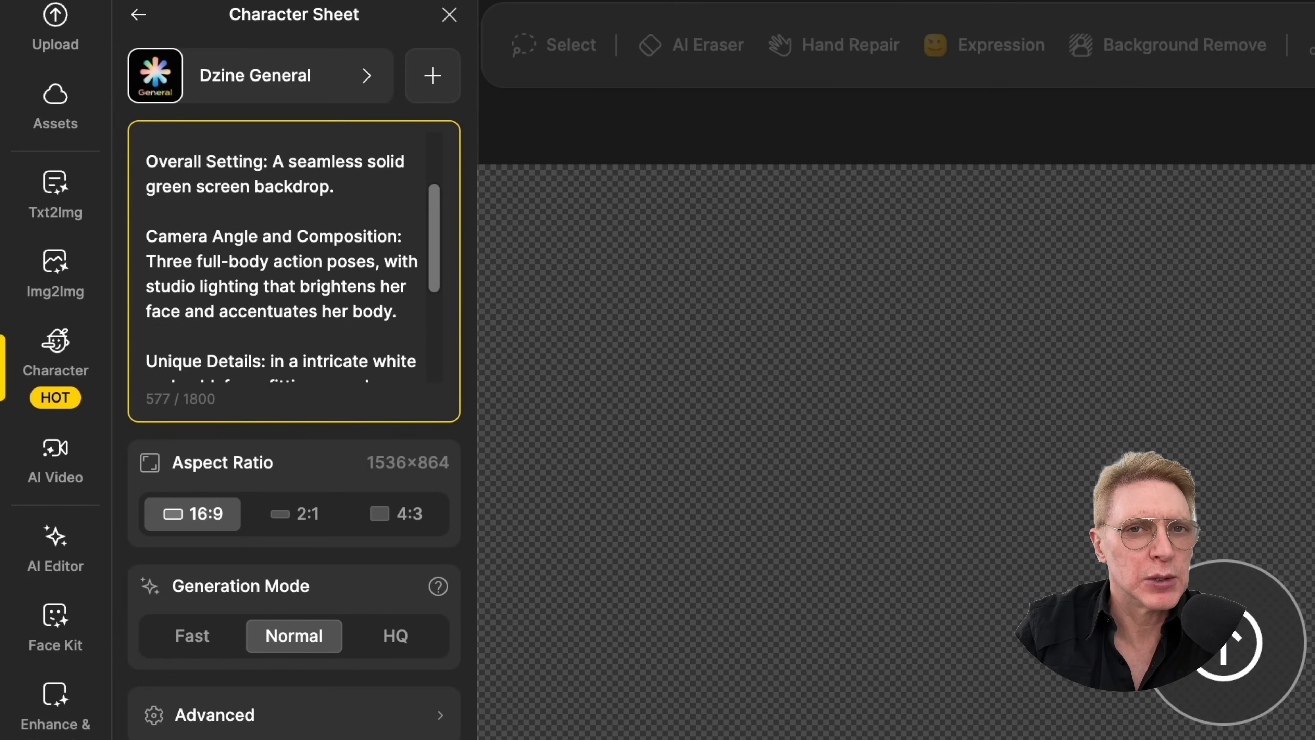
pyautogui.scroll(-5, 414, 352)
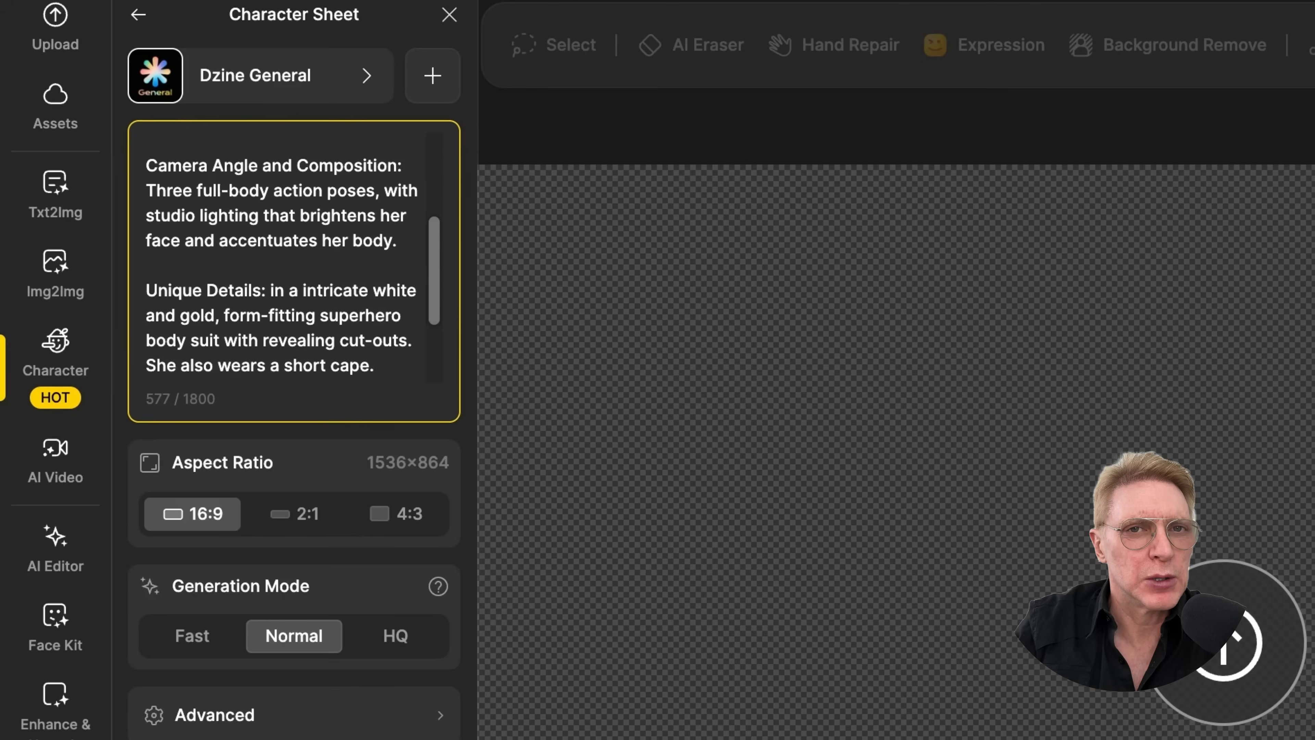
pyautogui.scroll(-3, 292, 258)
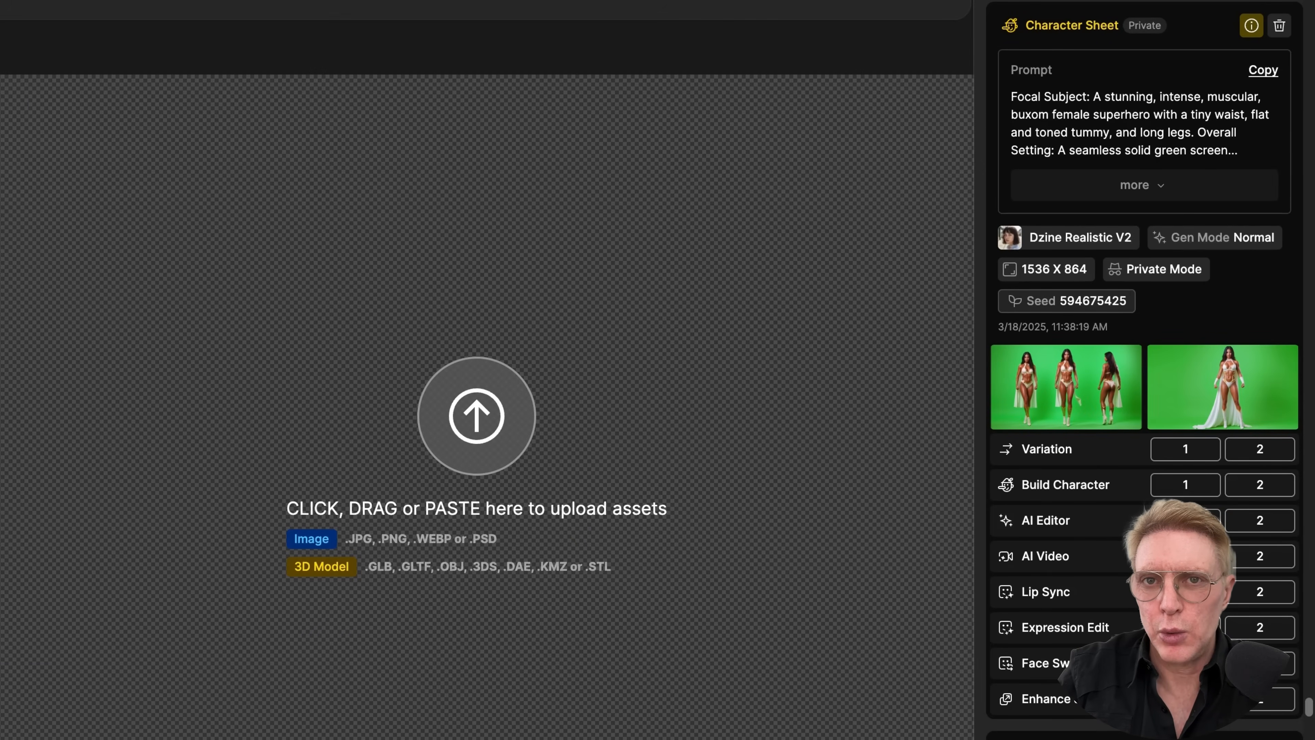
pyautogui.moveTo(1216, 404)
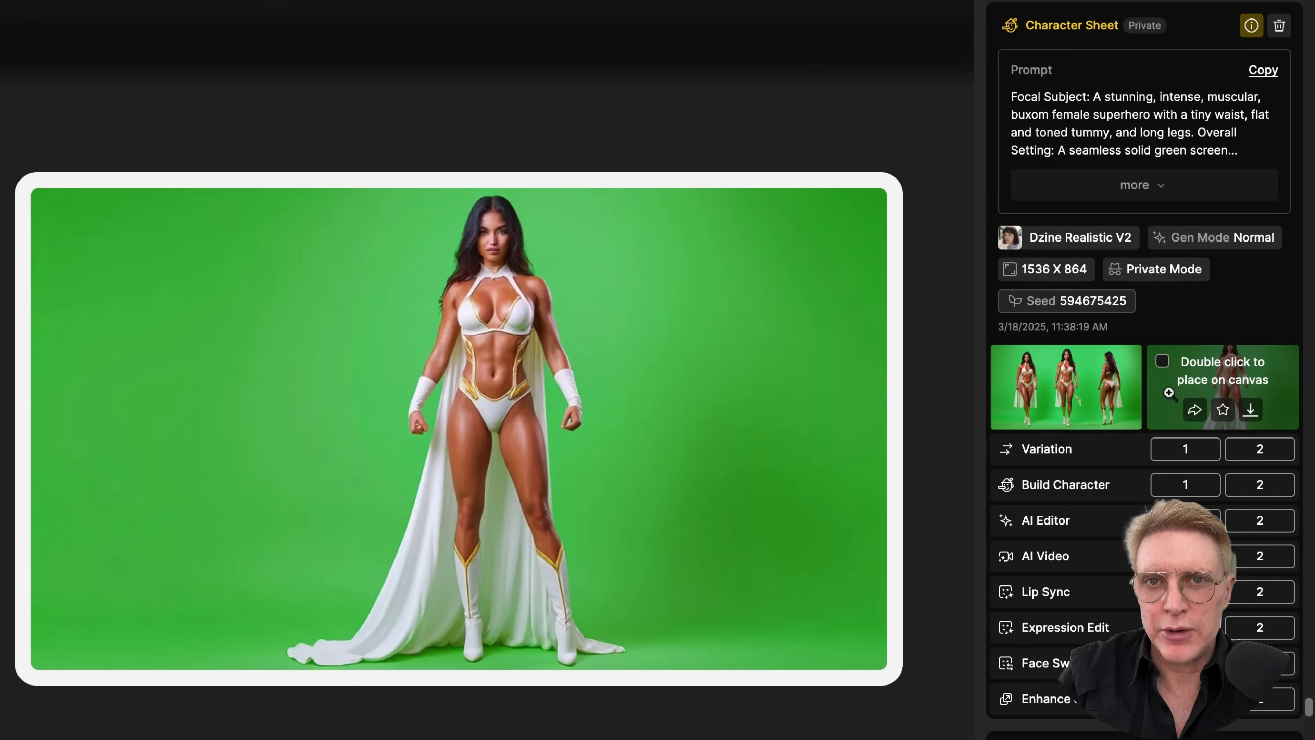
pyautogui.moveTo(1101, 392)
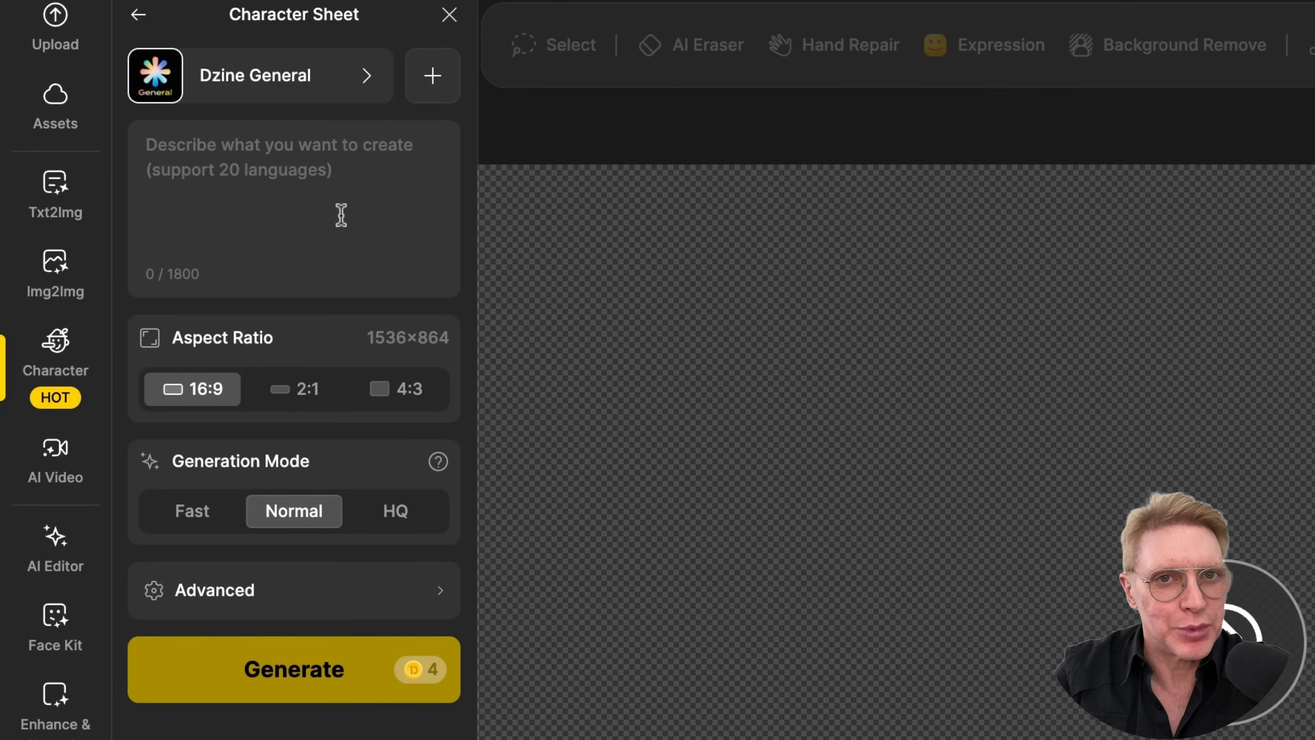
# Paste the prompt for a happy young woman with curly blonde hair on a green screen backdrop and generate her character sheet.
pyautogui.click(354, 203)
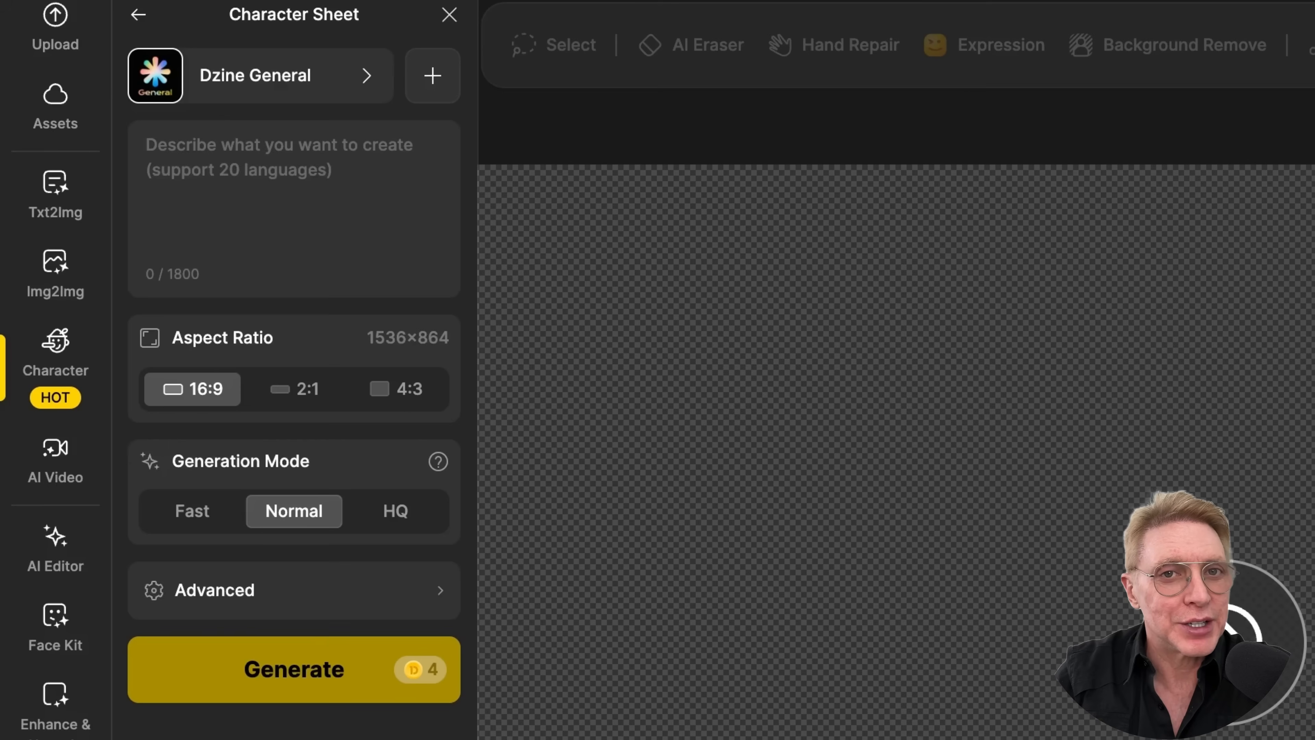
pyautogui.click(370, 267)
pyautogui.hotkey('ctrl', 'v')
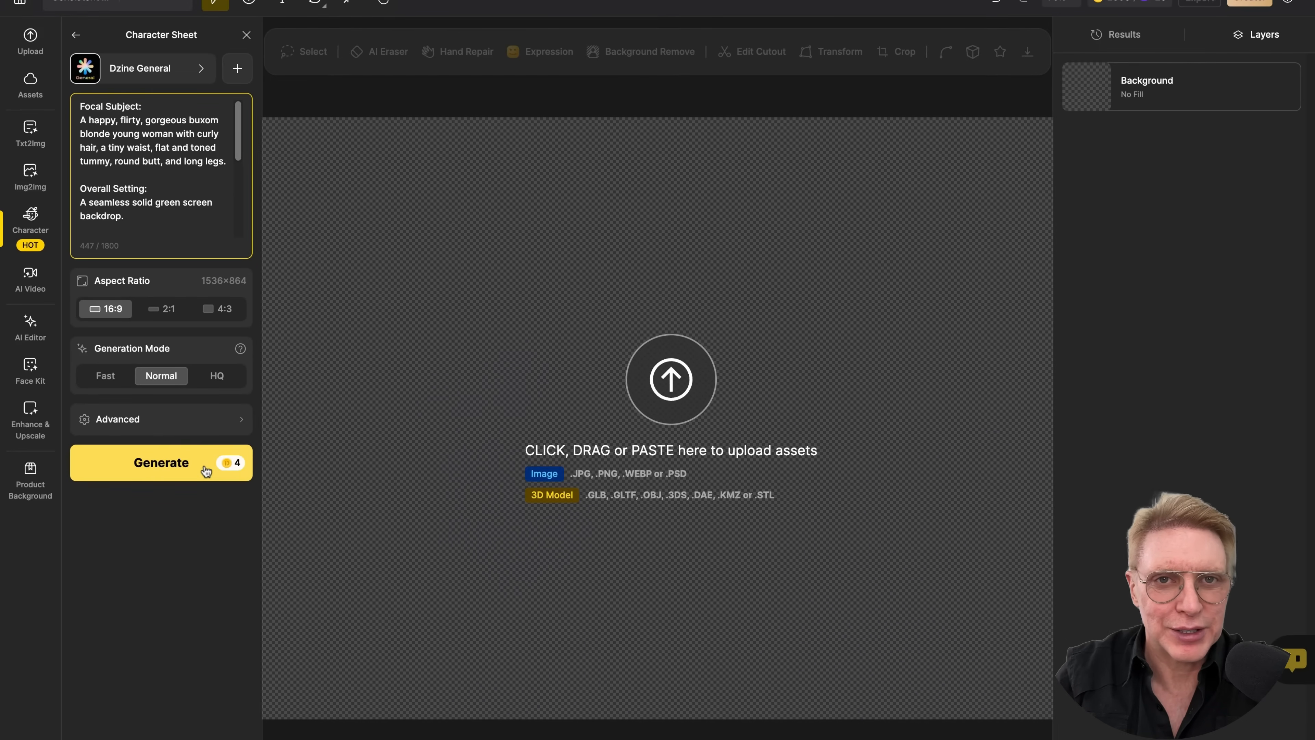
pyautogui.click(206, 470)
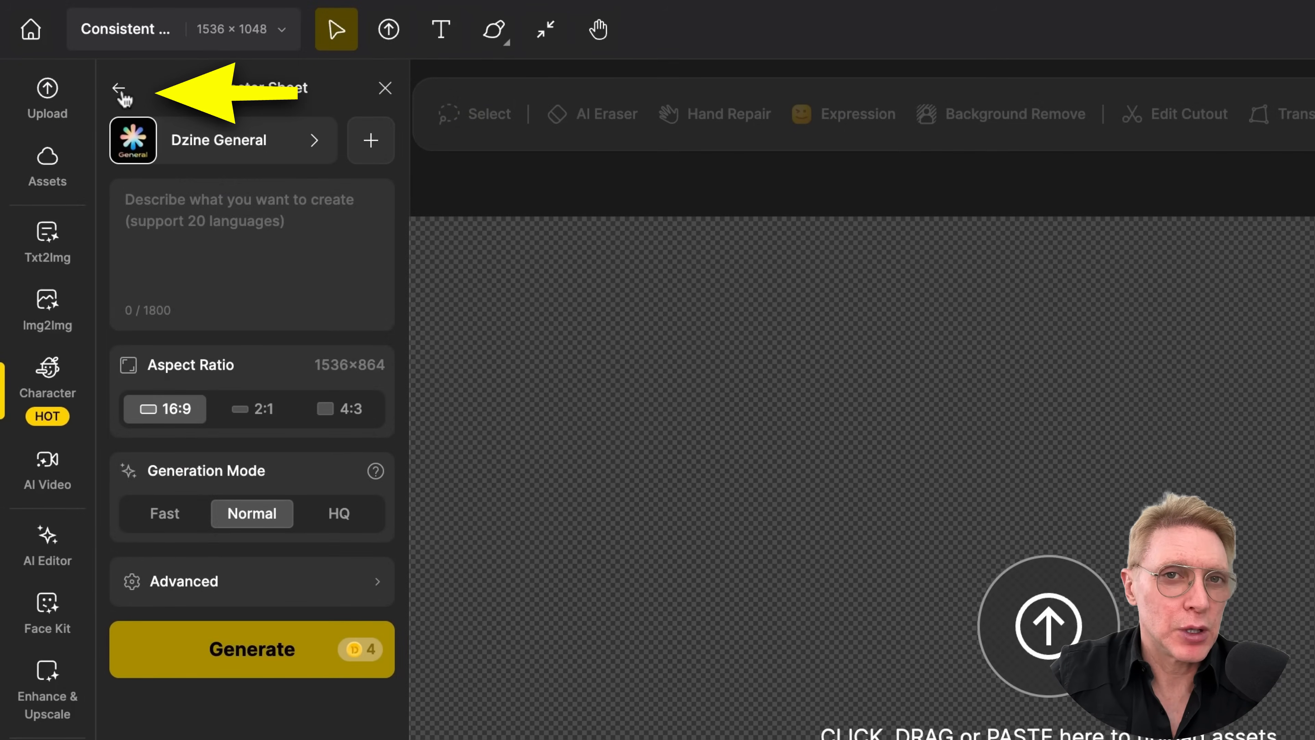
# Switch from Character Sheet to generating images with a character, and choose Grunge Dog from the character library.
pyautogui.click(121, 91)
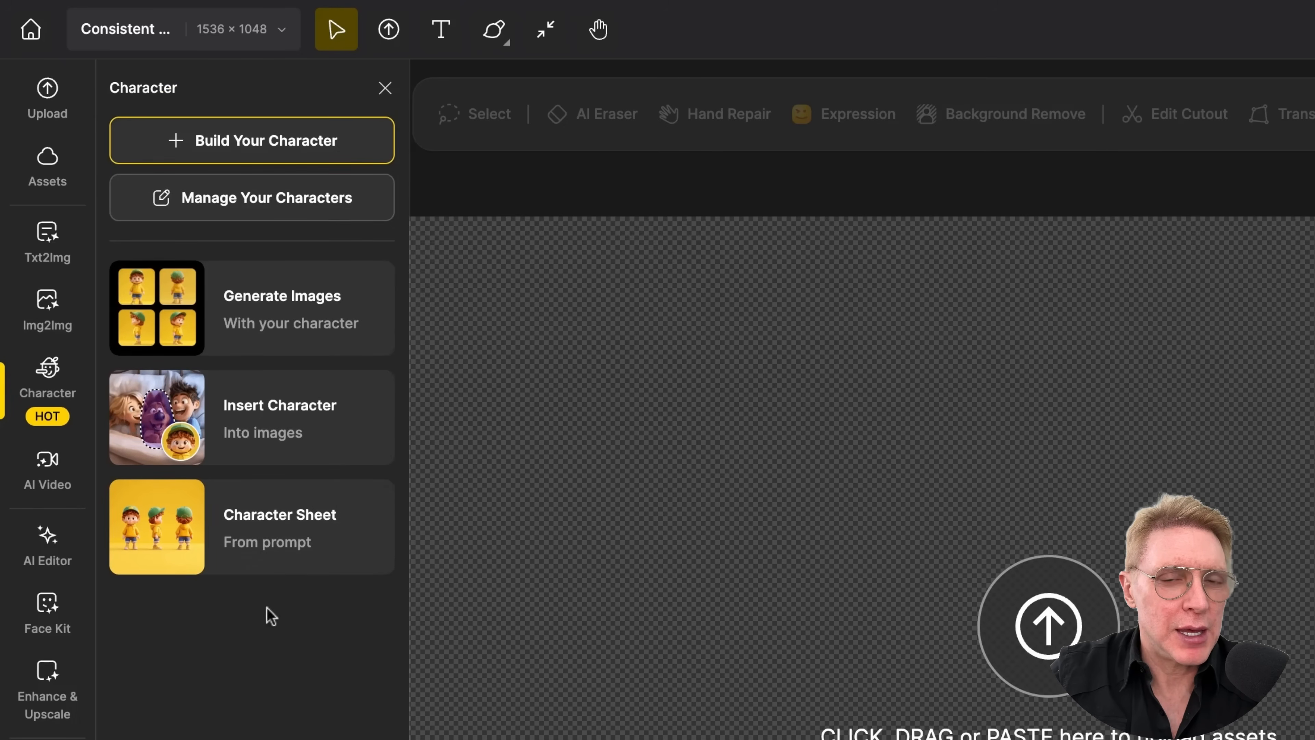
pyautogui.click(367, 335)
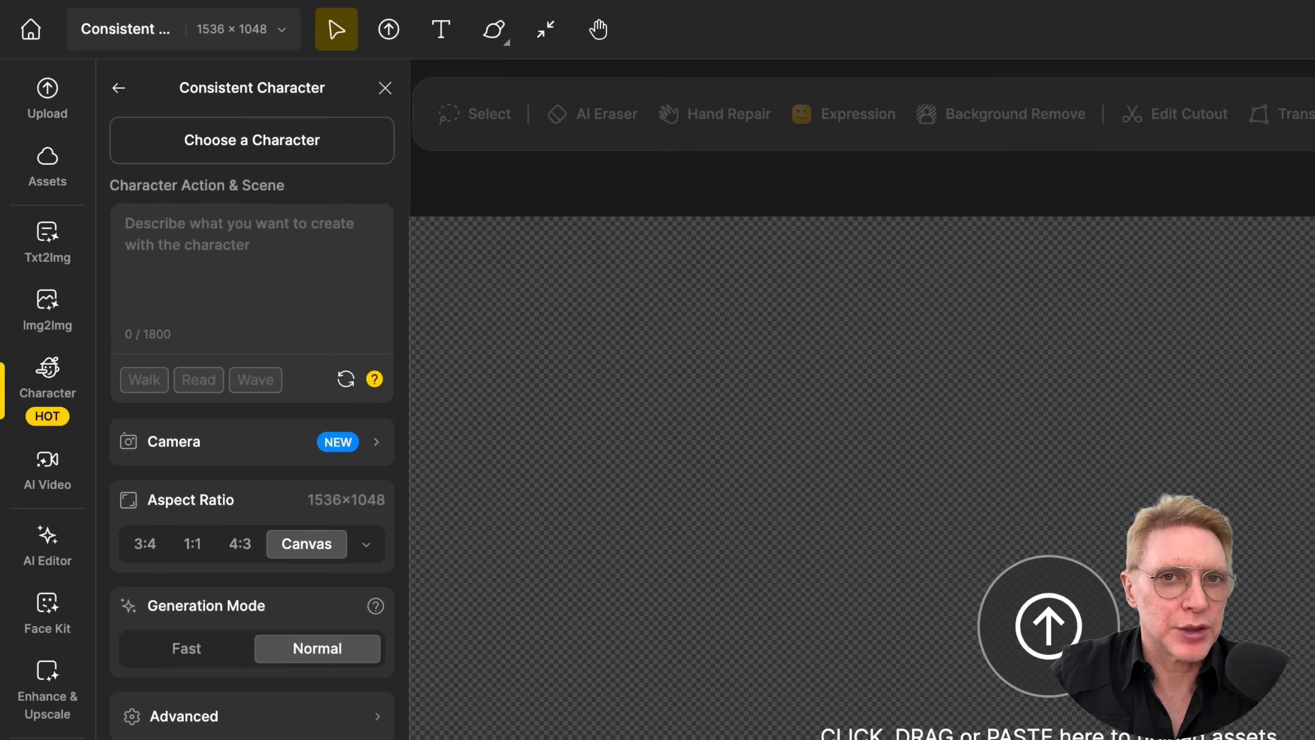
pyautogui.click(330, 152)
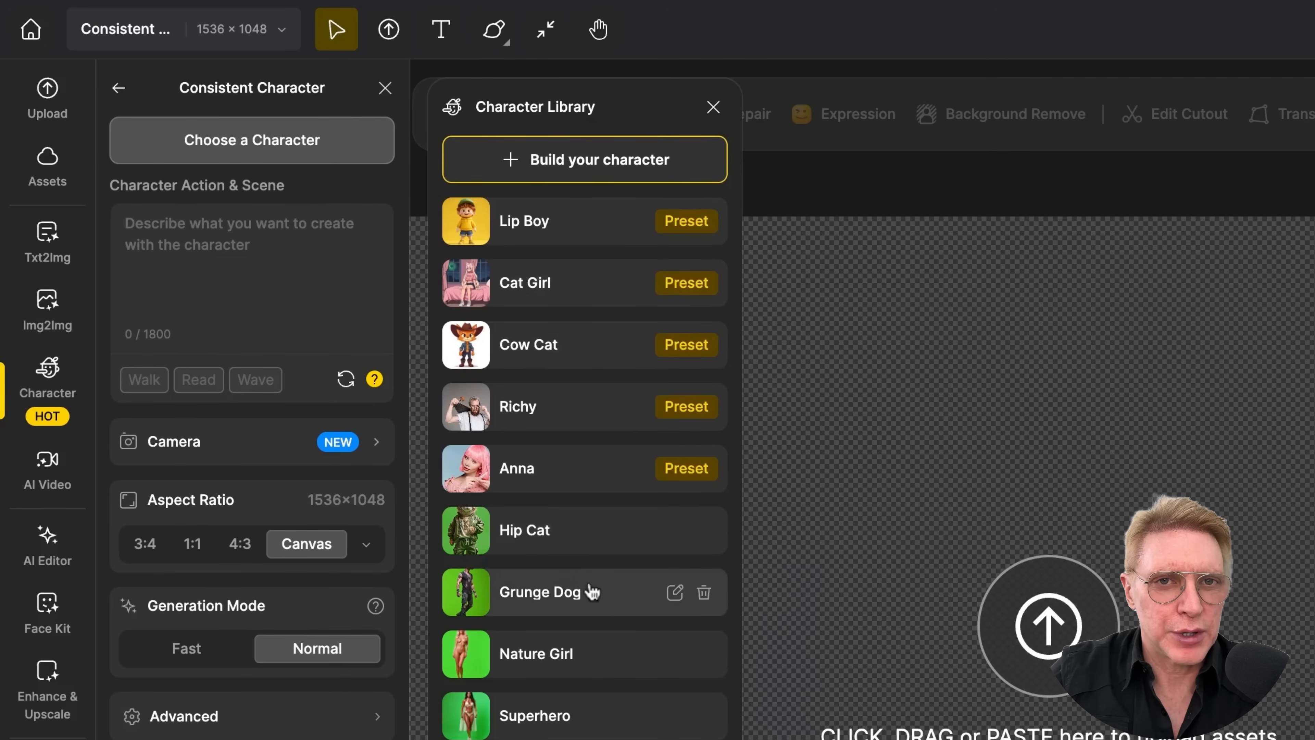
pyautogui.click(601, 598)
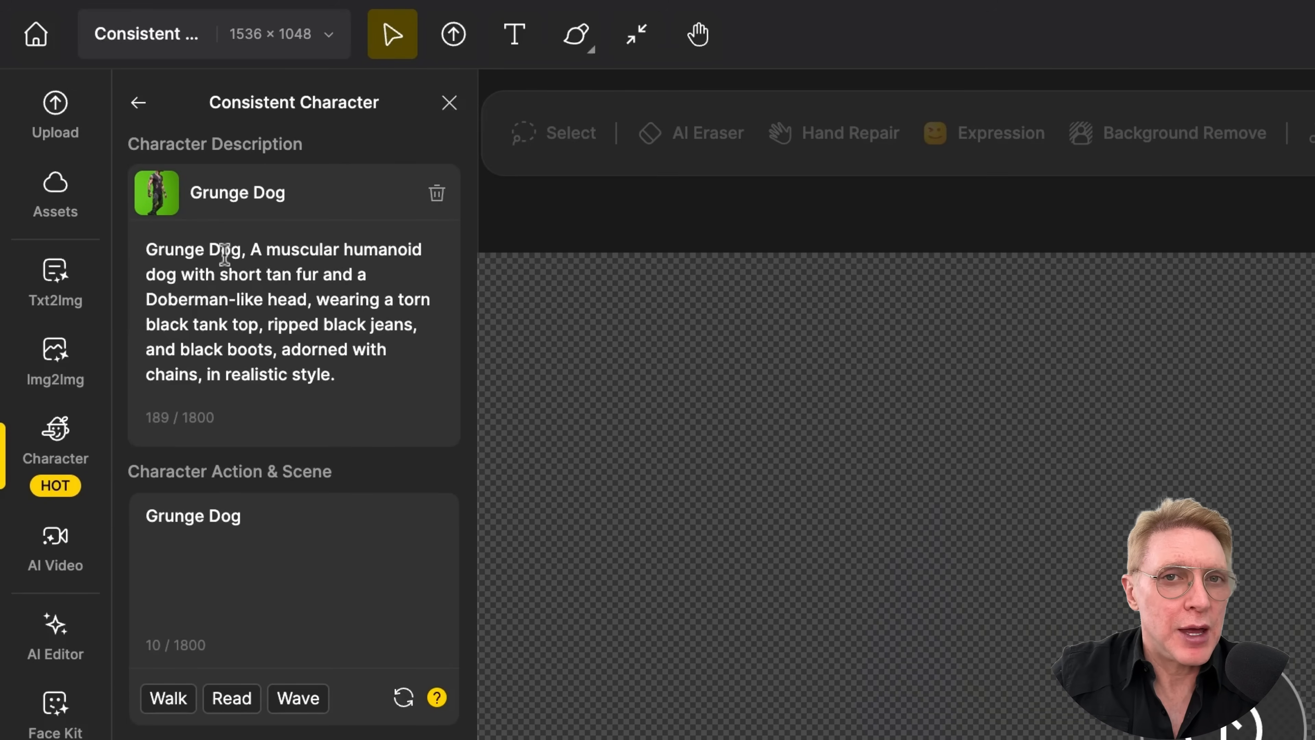
# Review the Grunge Dog character description, examining its name, its physical and clothing details, and its style wording.
pyautogui.moveTo(339, 357); pyautogui.dragTo(145, 247)
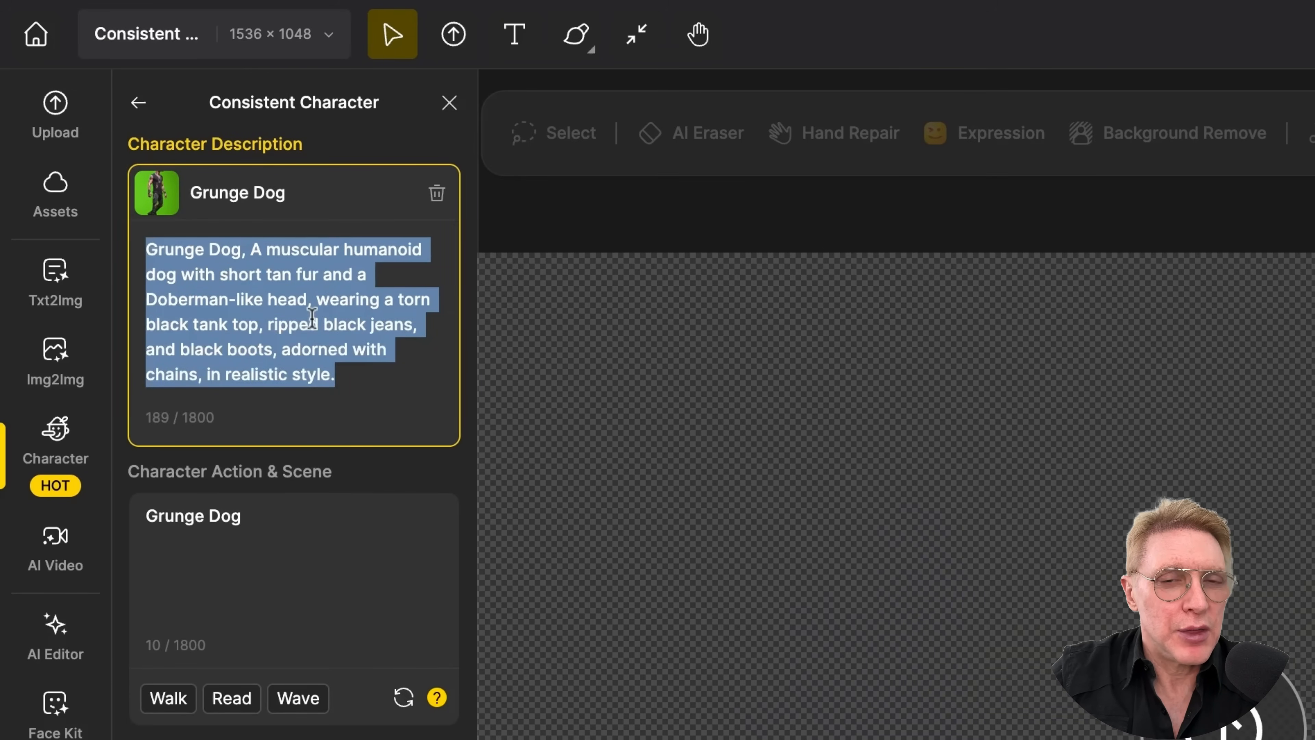
pyautogui.click(351, 372)
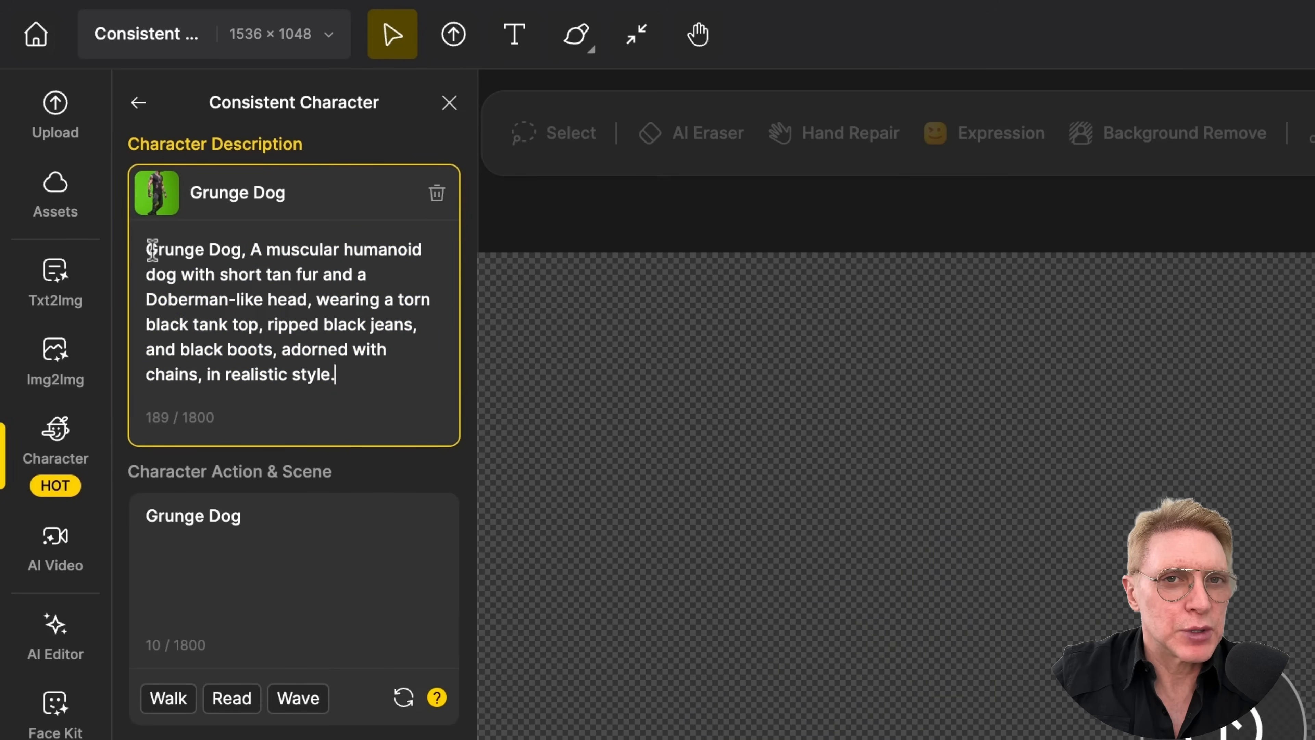
pyautogui.moveTo(149, 250); pyautogui.dragTo(245, 250)
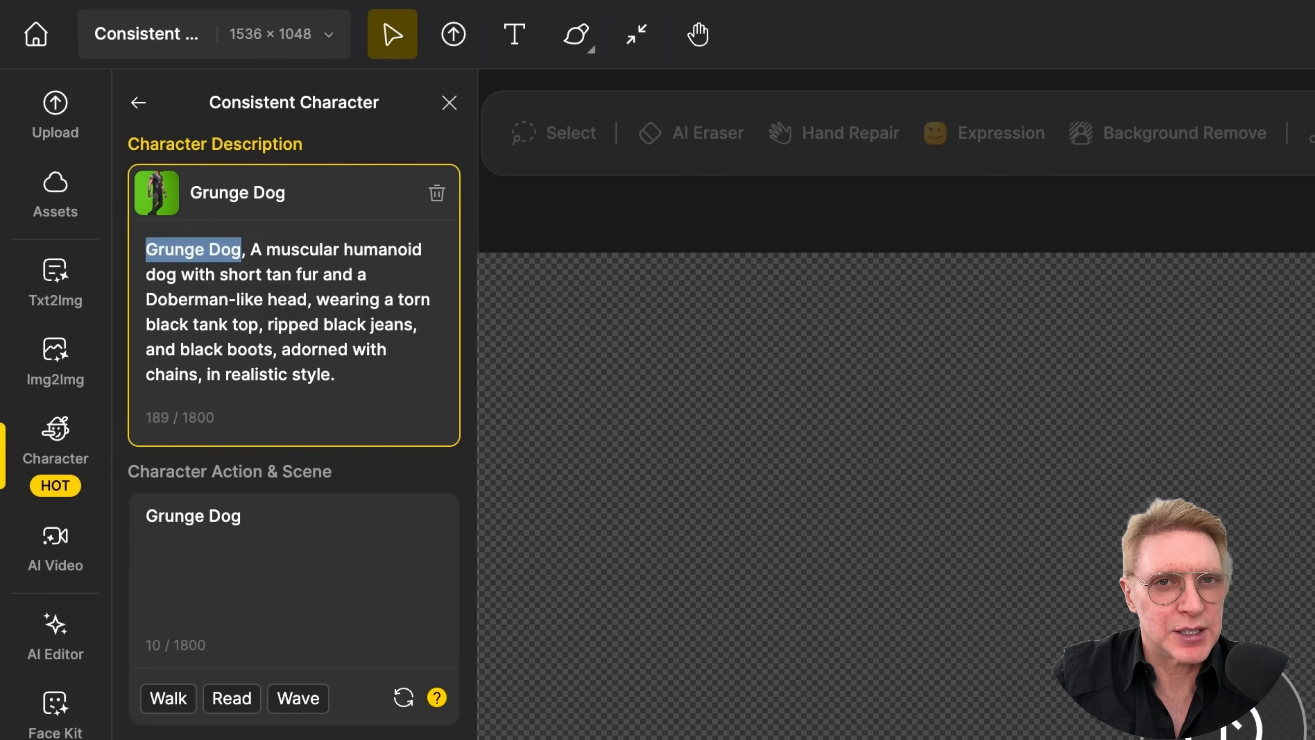
pyautogui.moveTo(346, 376); pyautogui.dragTo(203, 374)
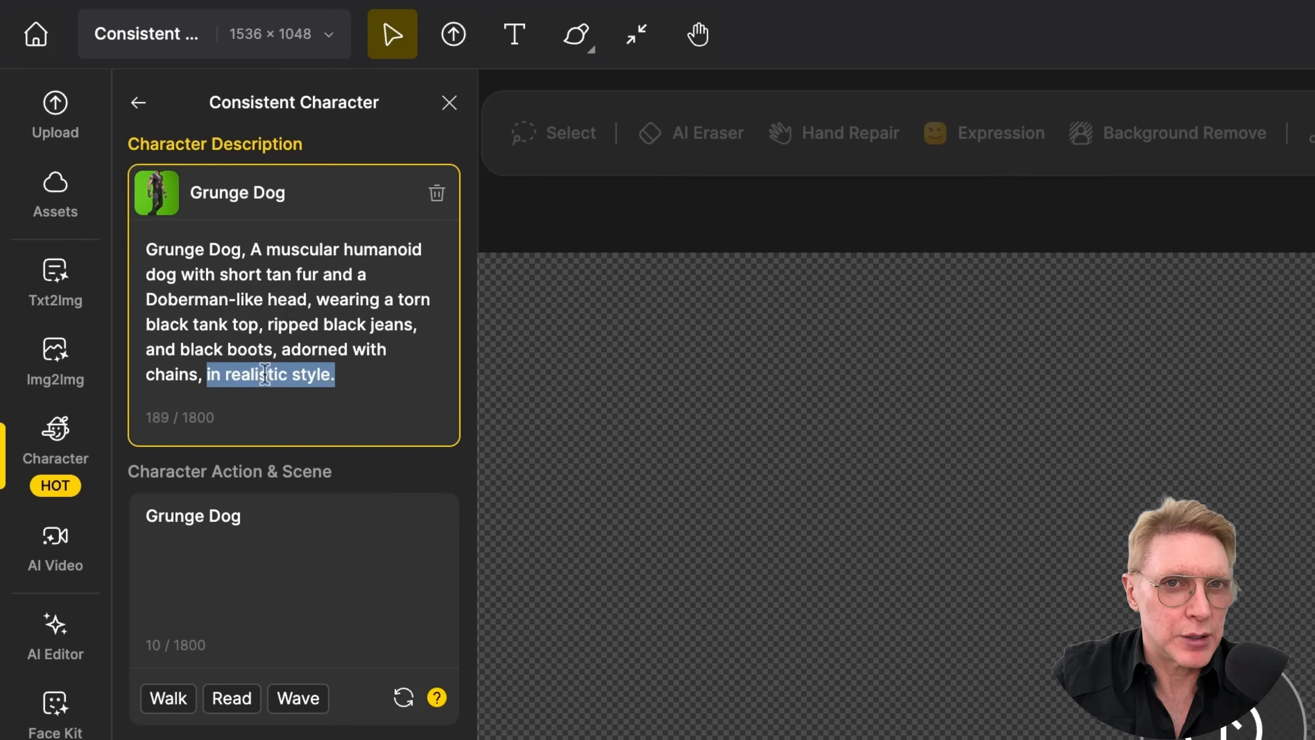
pyautogui.click(258, 253)
pyautogui.moveTo(252, 250); pyautogui.dragTo(196, 365)
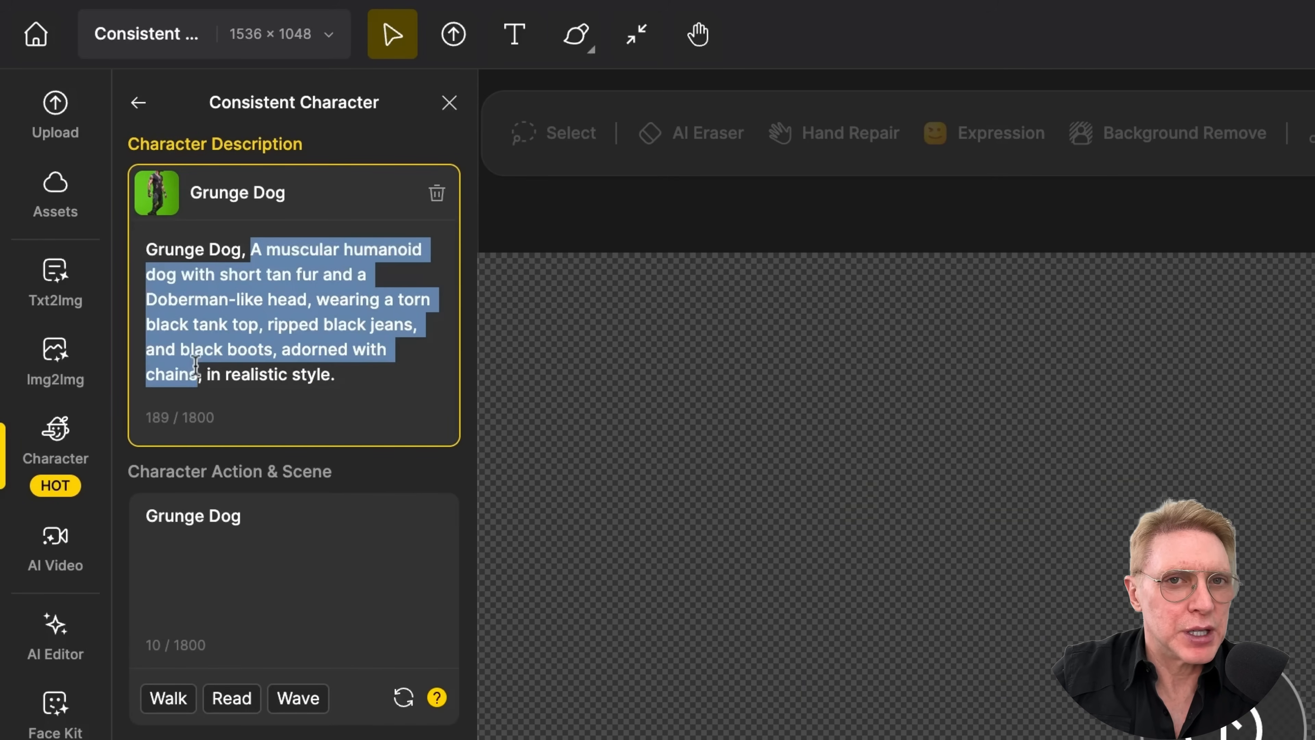
pyautogui.click(376, 370)
pyautogui.moveTo(254, 251); pyautogui.dragTo(197, 368)
pyautogui.click(325, 305)
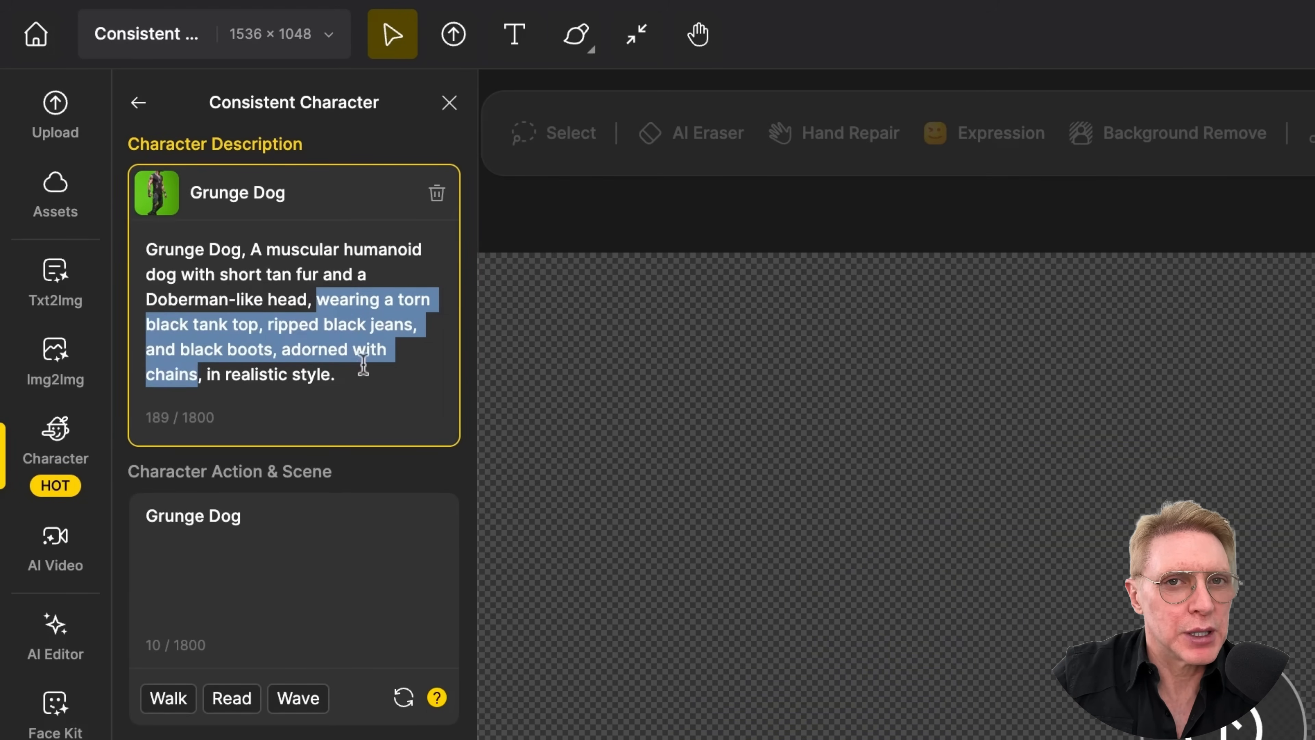
pyautogui.click(389, 353)
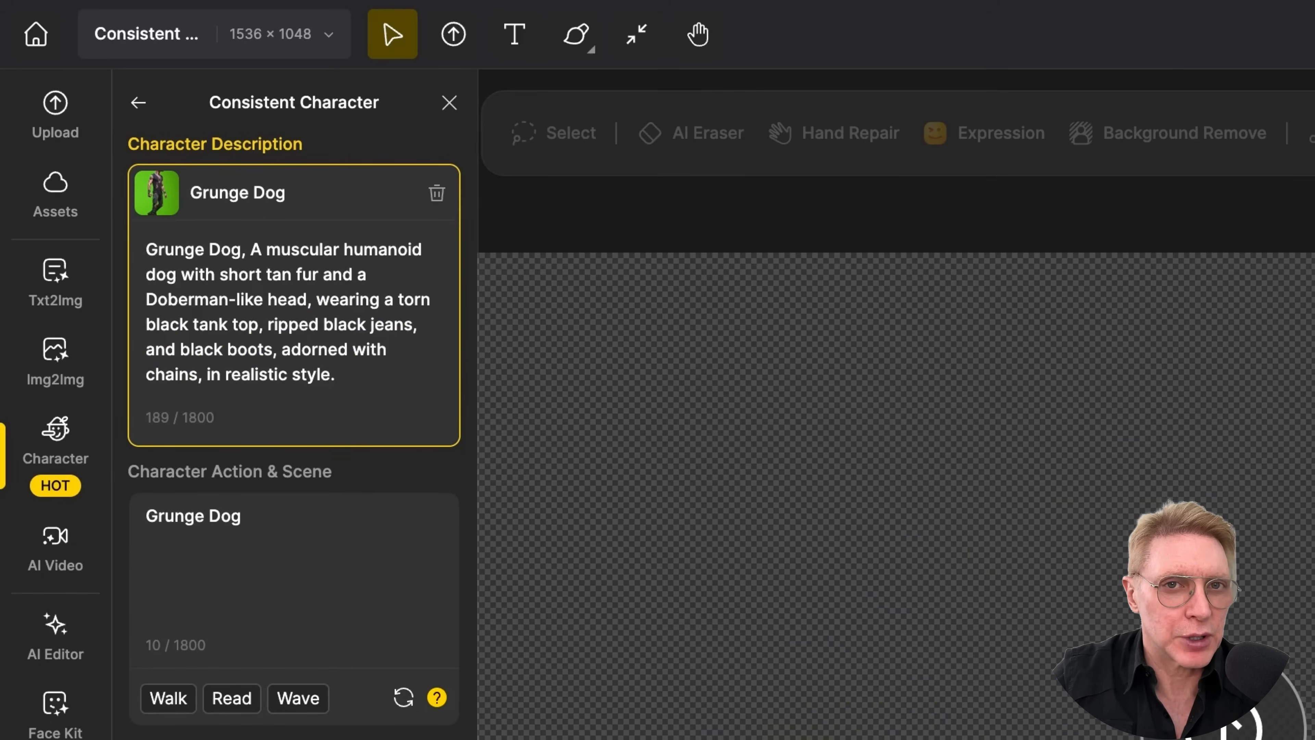
pyautogui.click(353, 357)
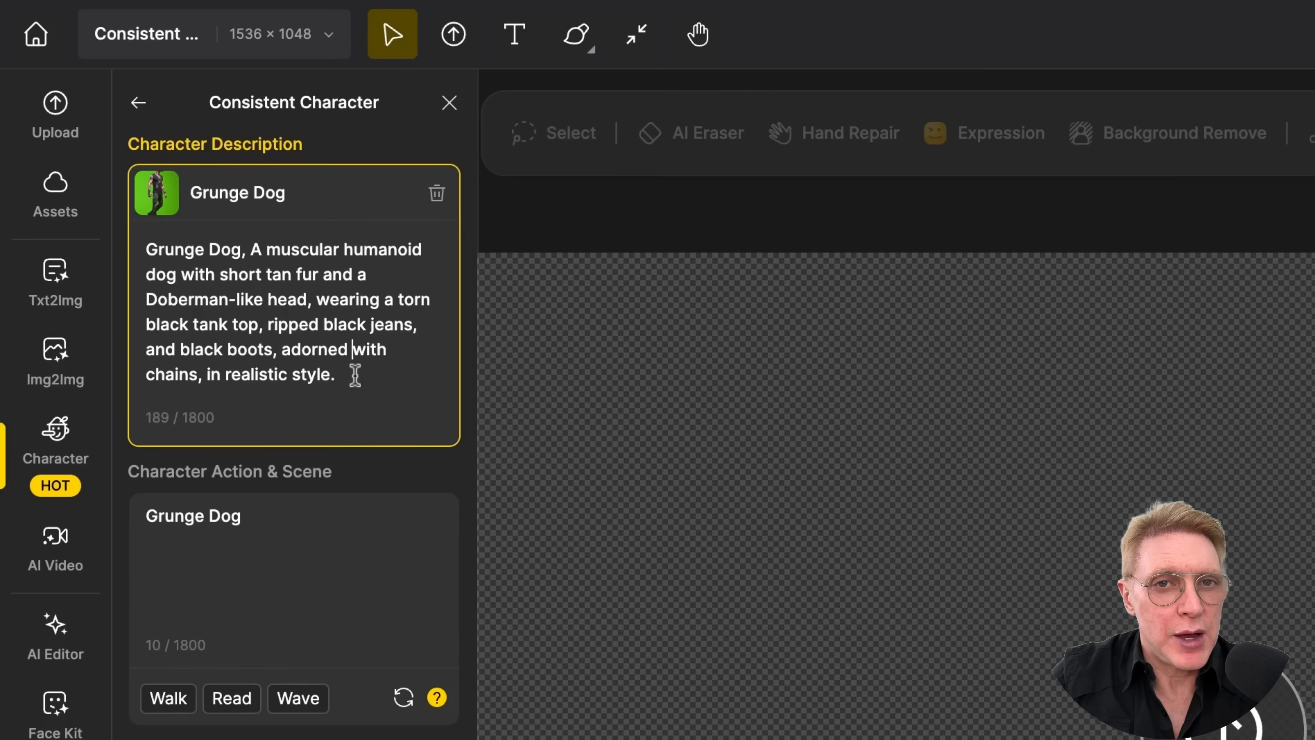
# Replace the Character Action & Scene text with the prompt of Grunge Dog playing electric guitar on a concert stage, with "on a mic stand" in parentheses.
pyautogui.click(306, 527)
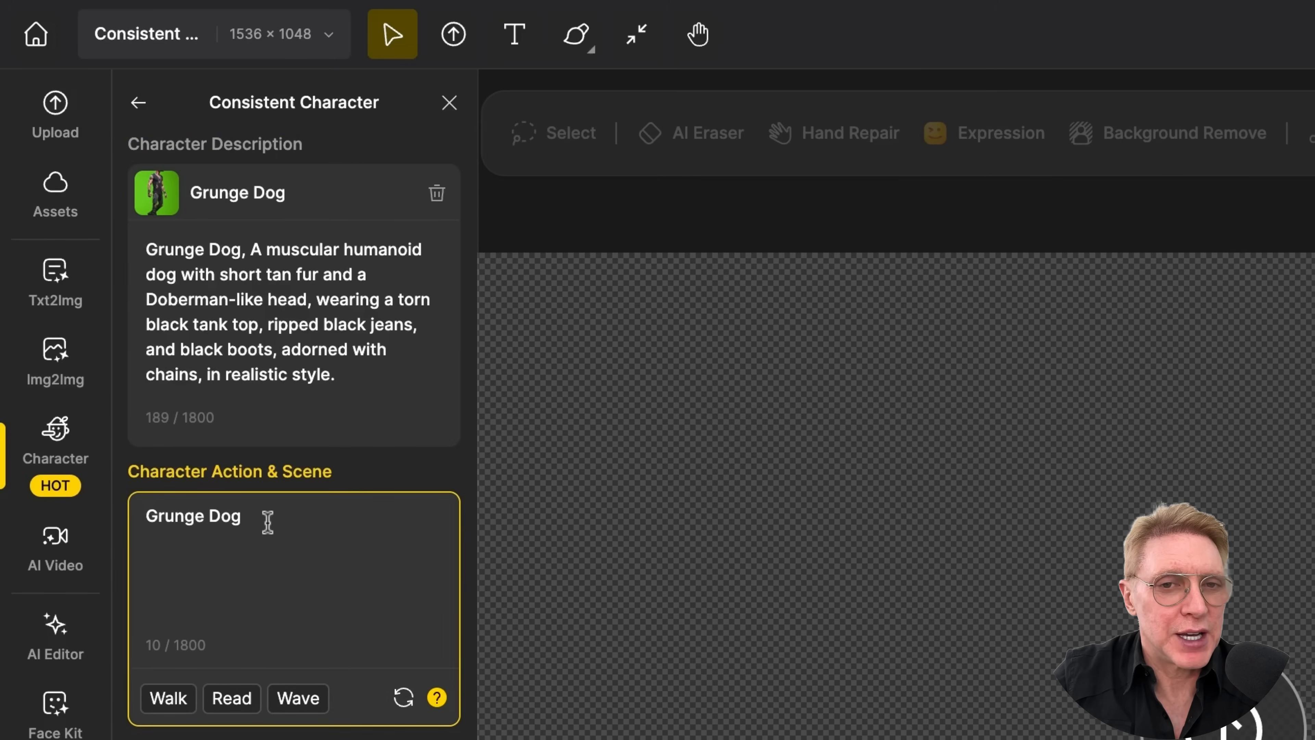
pyautogui.moveTo(264, 522); pyautogui.dragTo(141, 516)
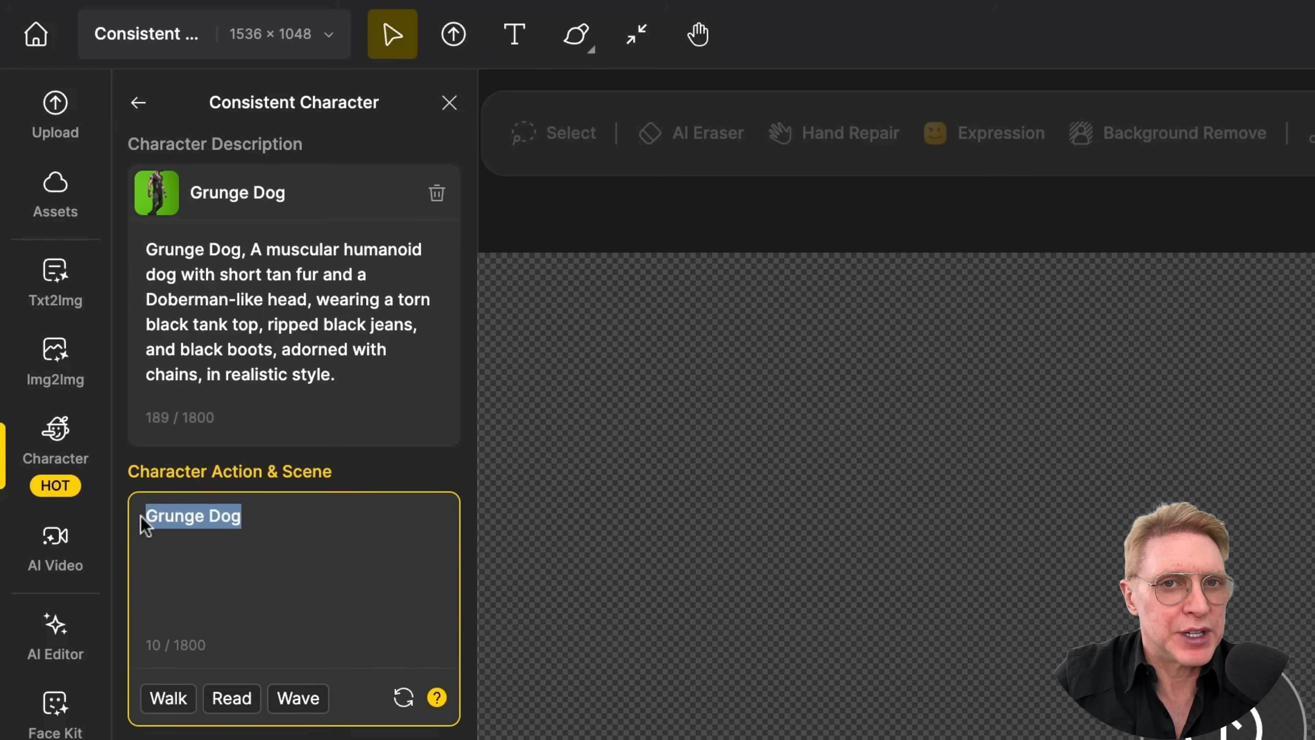
pyautogui.click(301, 531)
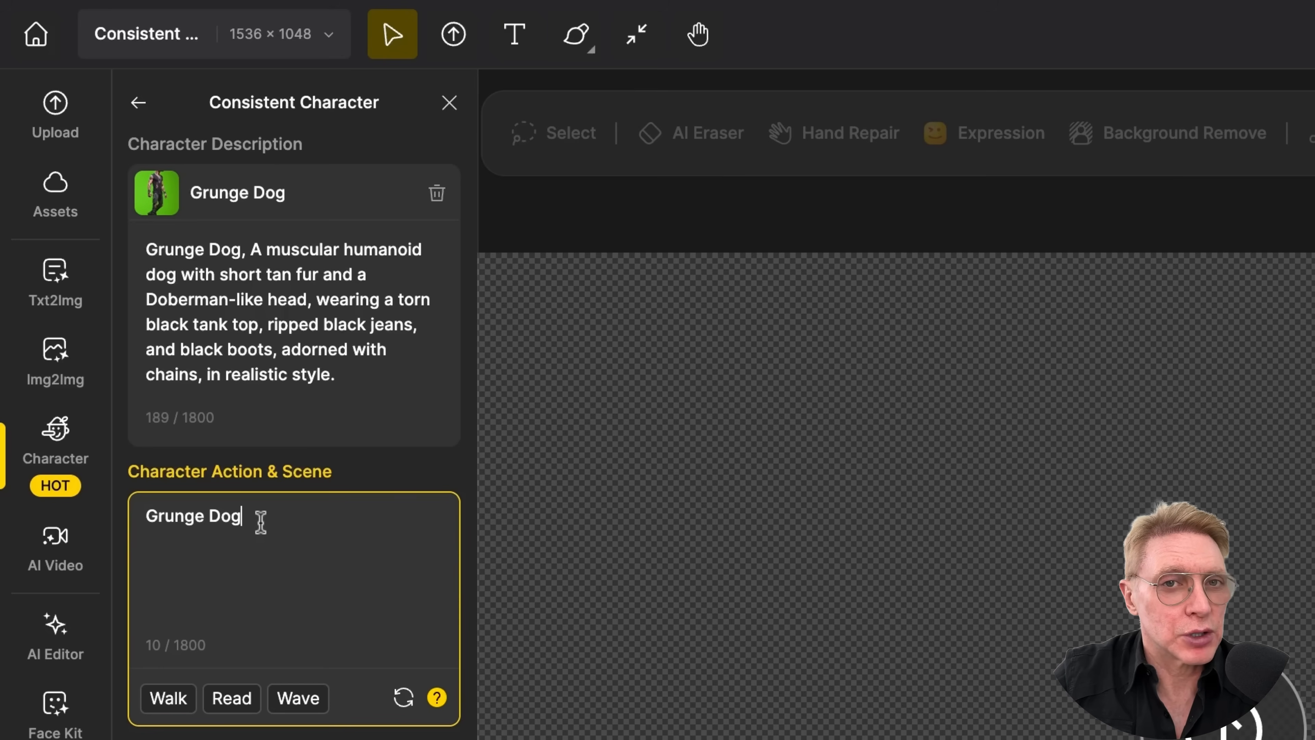
pyautogui.moveTo(260, 522); pyautogui.dragTo(142, 514)
pyautogui.press('Right')
pyautogui.hotkey('ctrl', 'a')
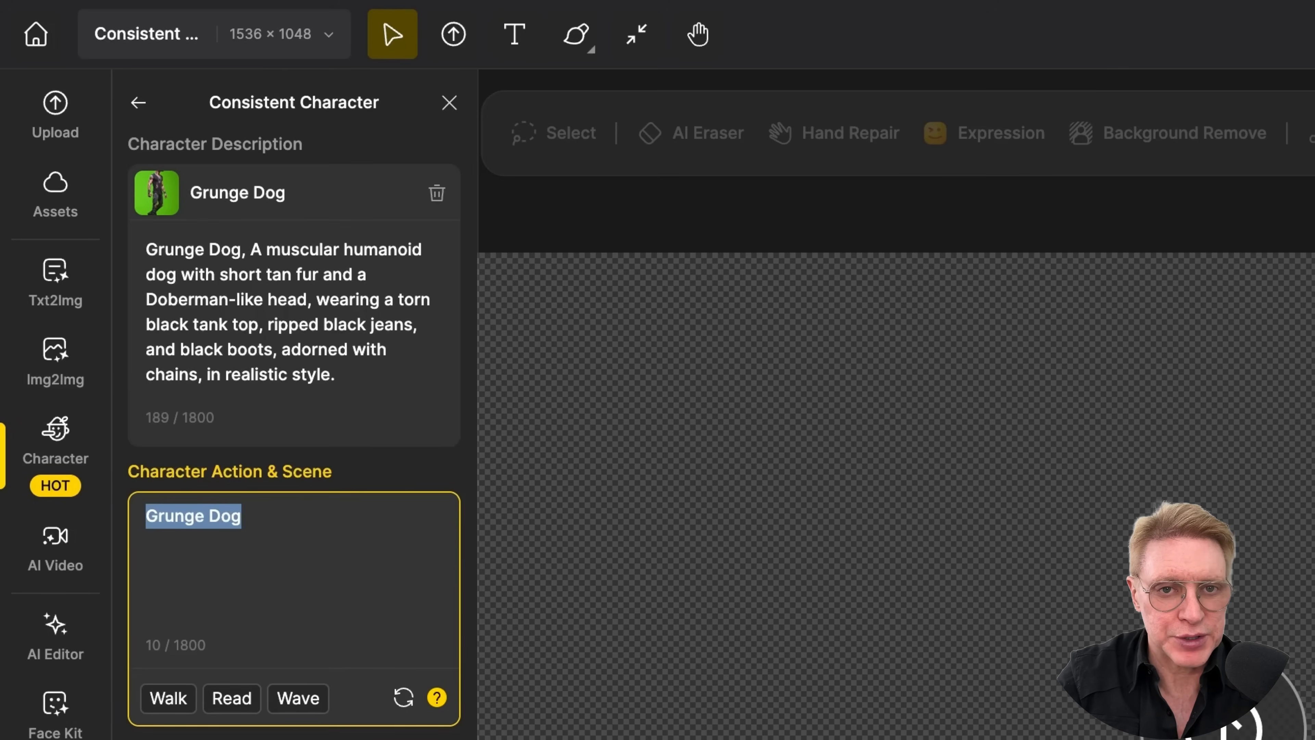
pyautogui.hotkey('ctrl', 'v')
pyautogui.scroll(10, 284, 612)
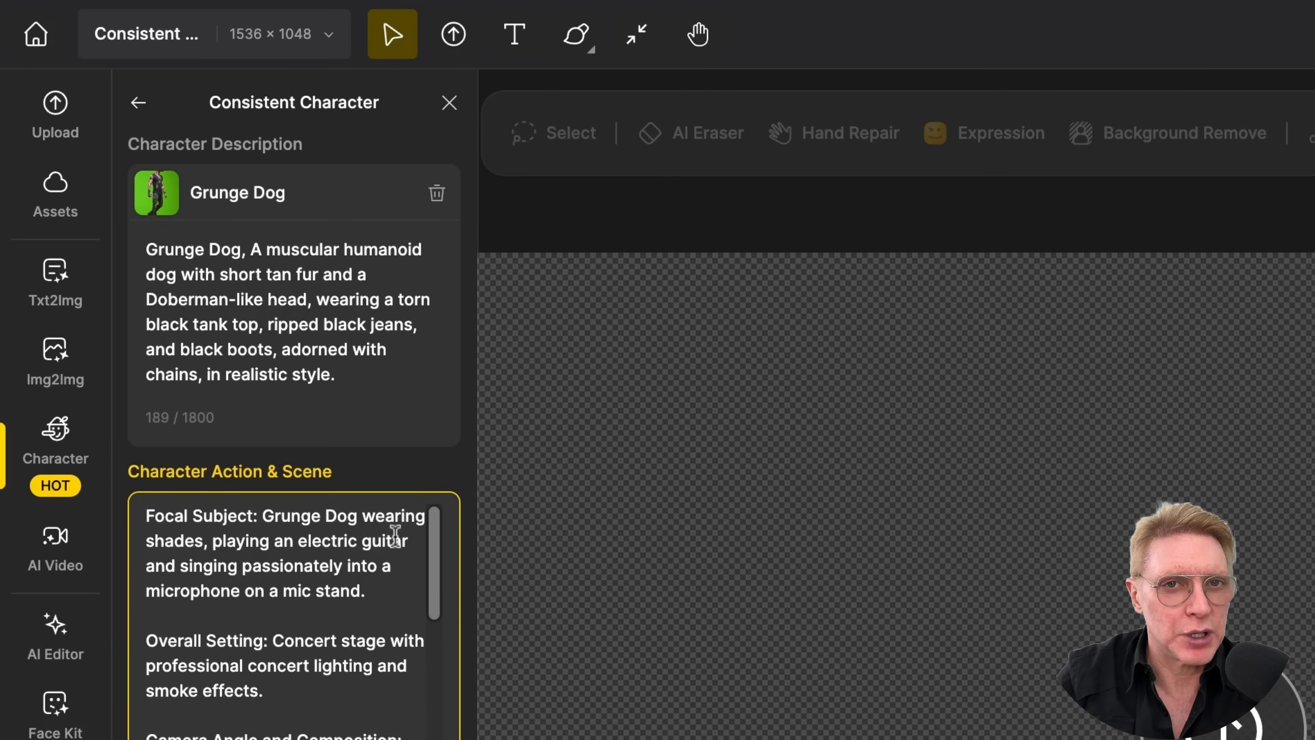
pyautogui.click(397, 618)
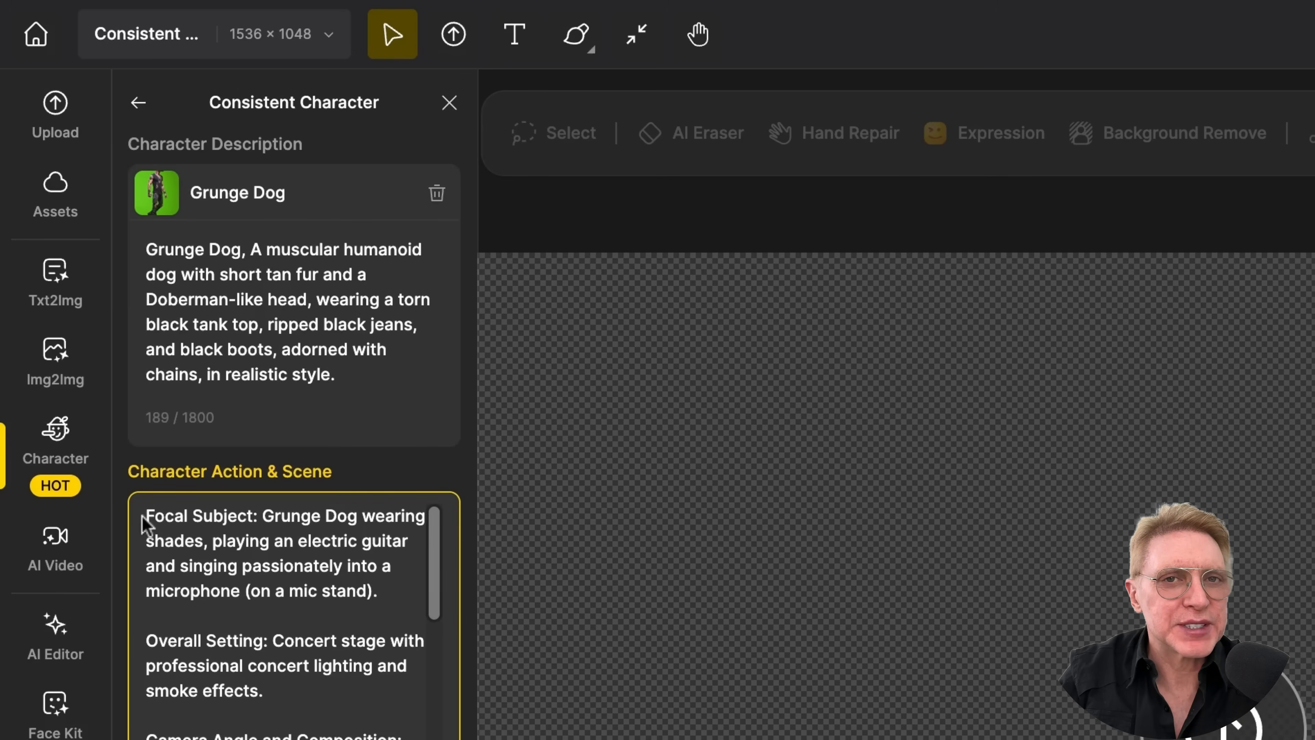
# Review the Focal Subject and Overall Setting sections of the Grunge Dog concert prompt.
pyautogui.moveTo(148, 514); pyautogui.dragTo(263, 517)
pyautogui.moveTo(145, 641); pyautogui.dragTo(272, 645)
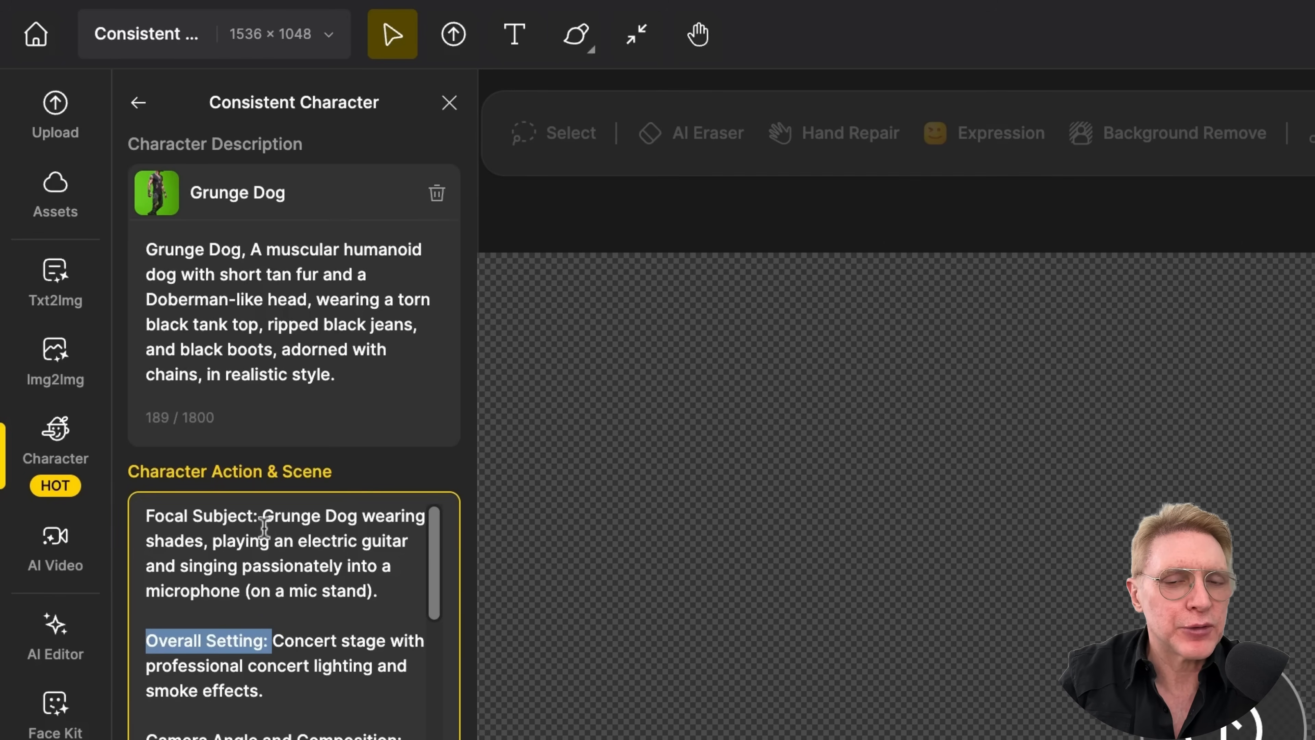
pyautogui.click(262, 516)
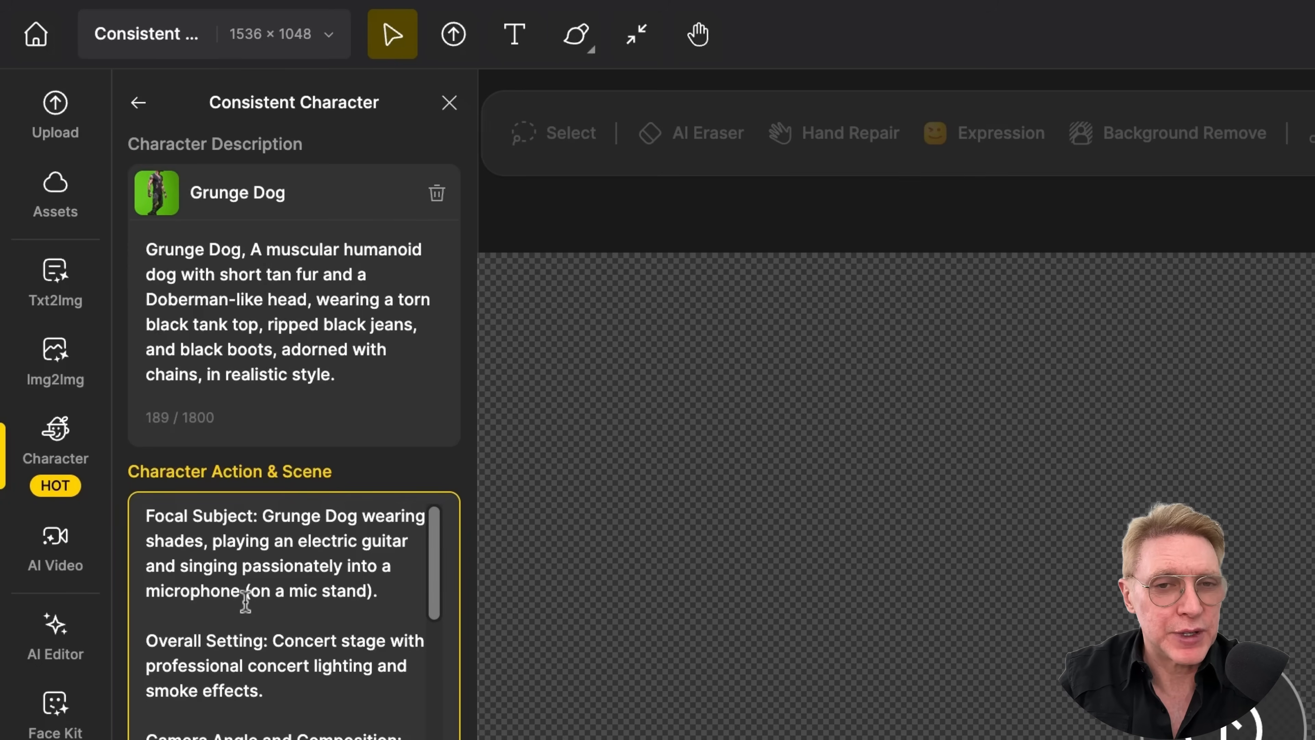
pyautogui.click(146, 524)
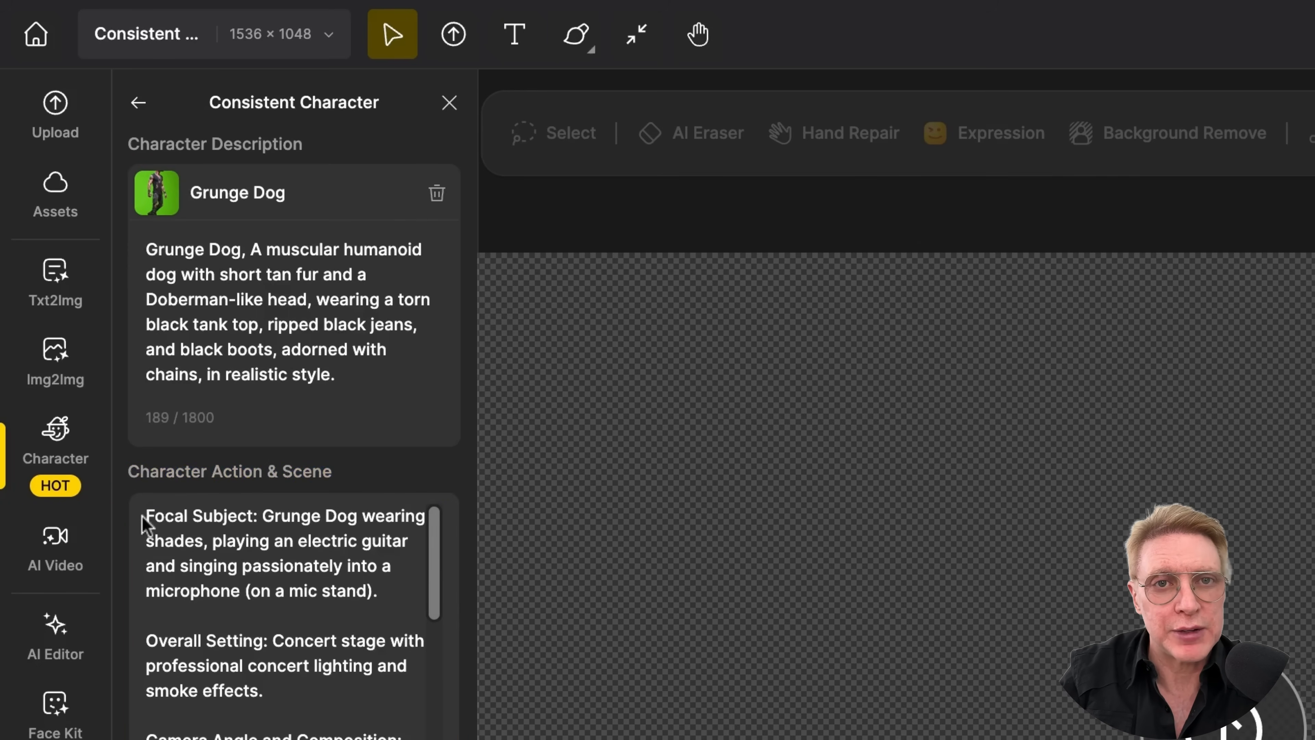
pyautogui.click(147, 516)
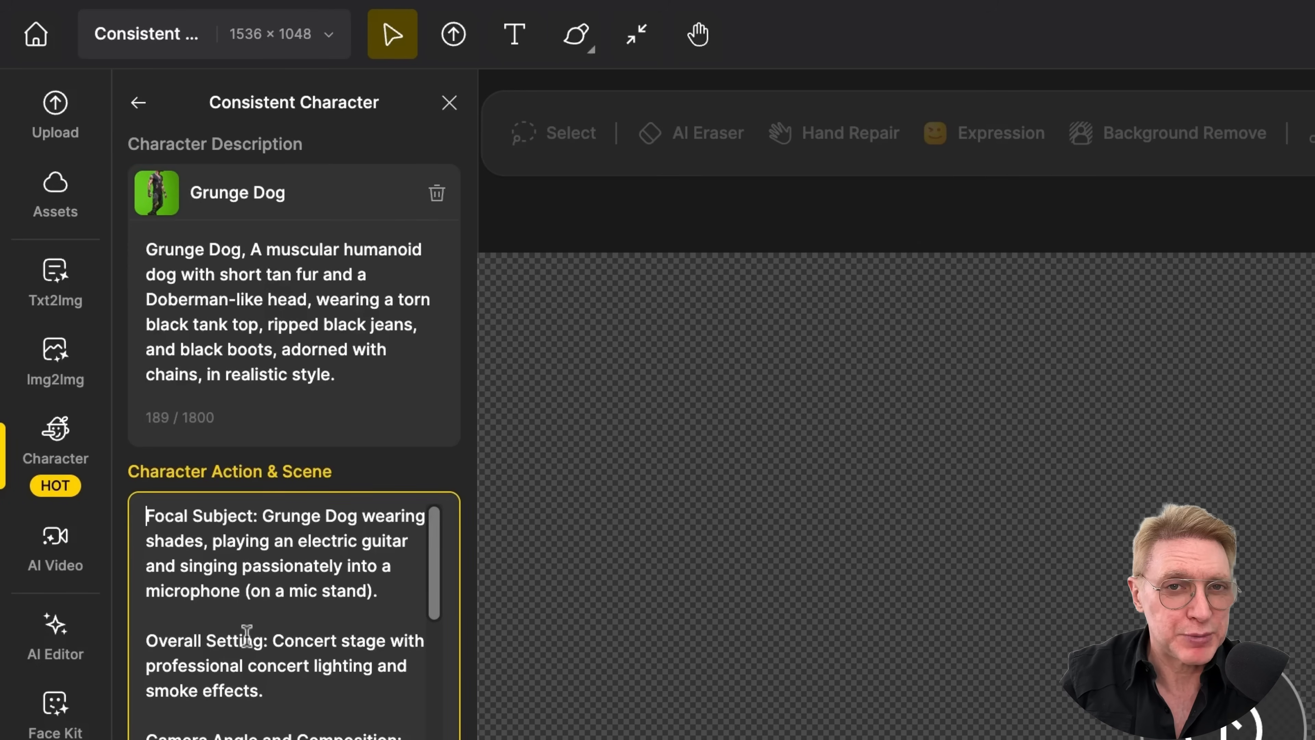